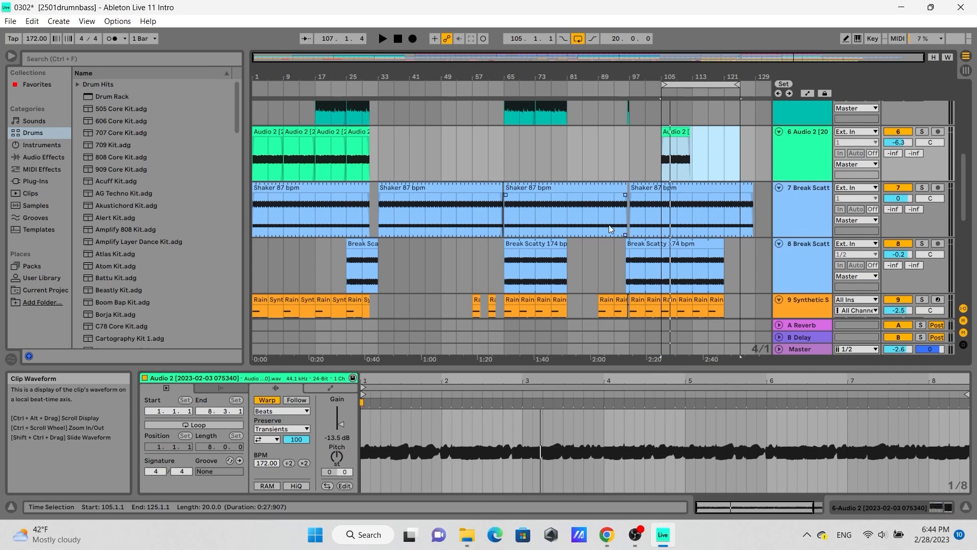
Look over the clips and track layout of the whole arrangement, from the Street Mind drums down to the Aquasky percussion track
scroll(750, 282, down, 5)
scroll(768, 273, down, 3)
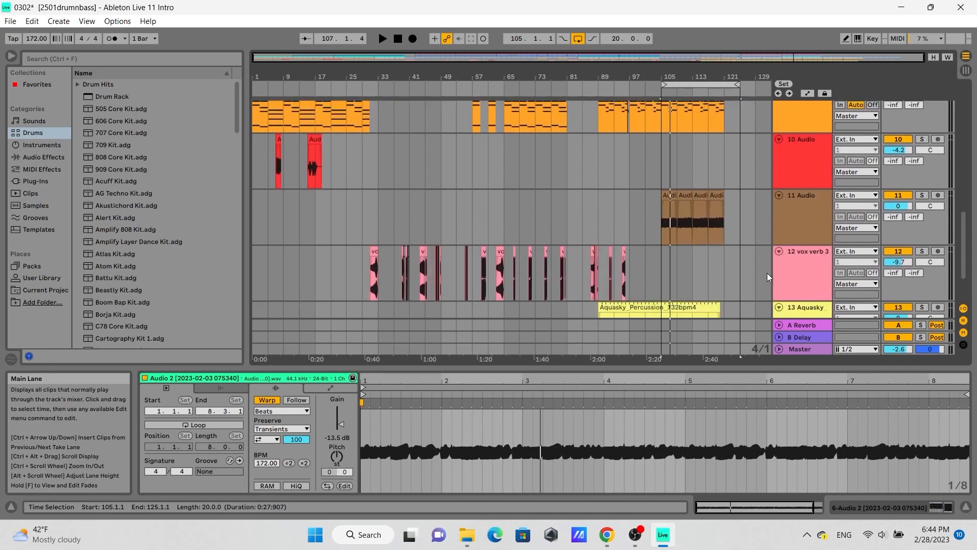
scroll(782, 272, up, 2)
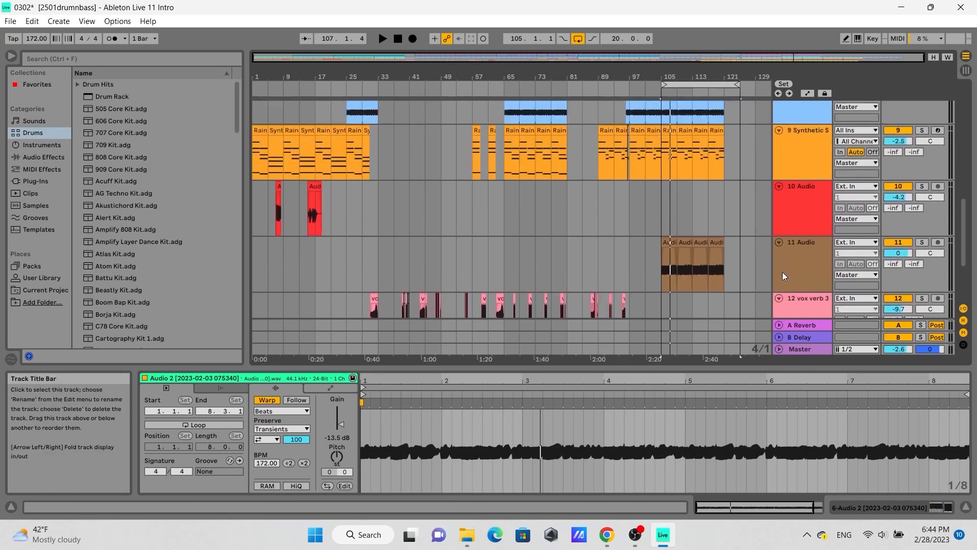
scroll(783, 271, down, 2)
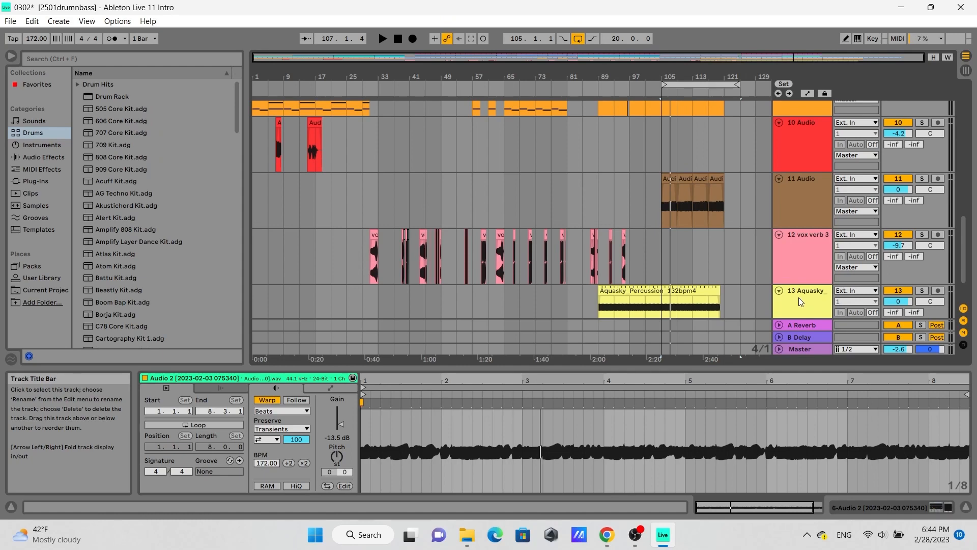
scroll(799, 298, up, 3)
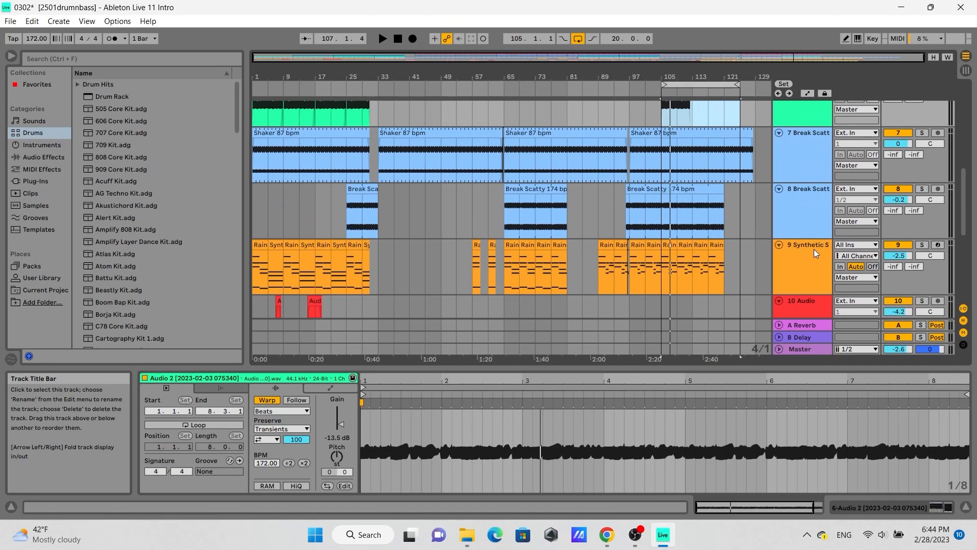
scroll(815, 249, up, 1)
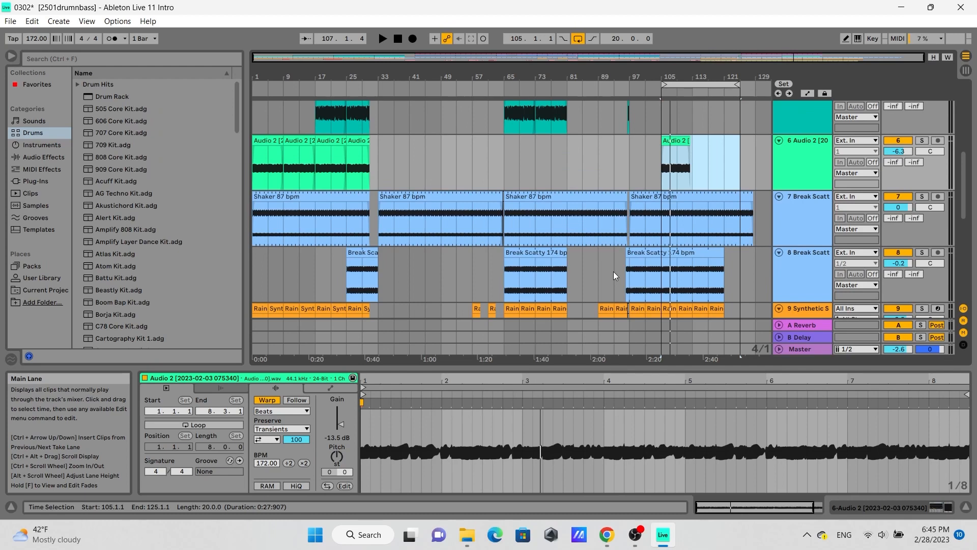
scroll(653, 248, up, 5)
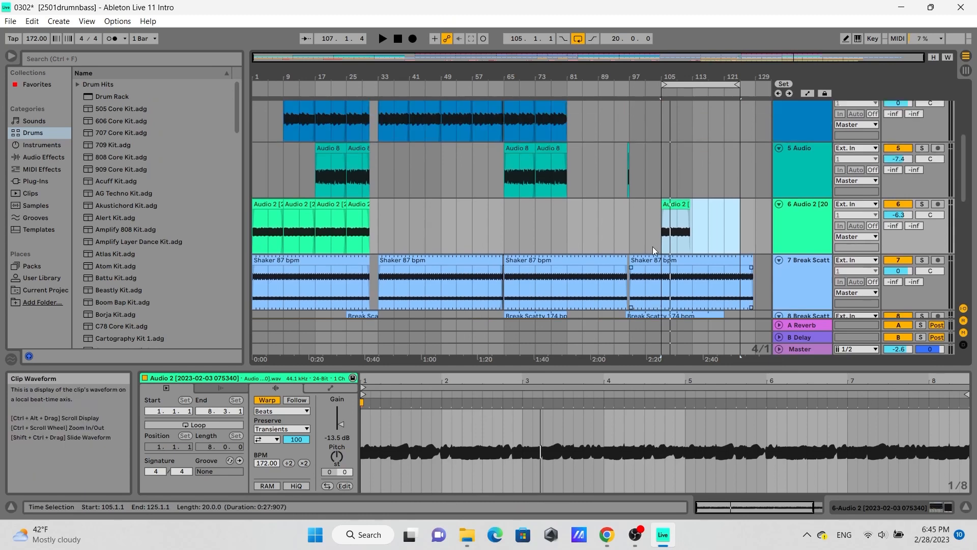
scroll(653, 246, up, 4)
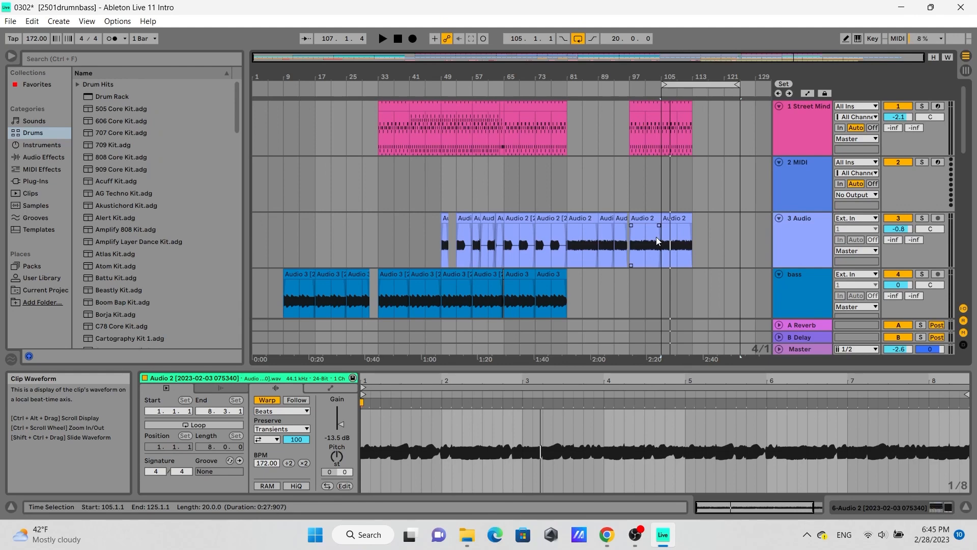
scroll(527, 207, down, 3)
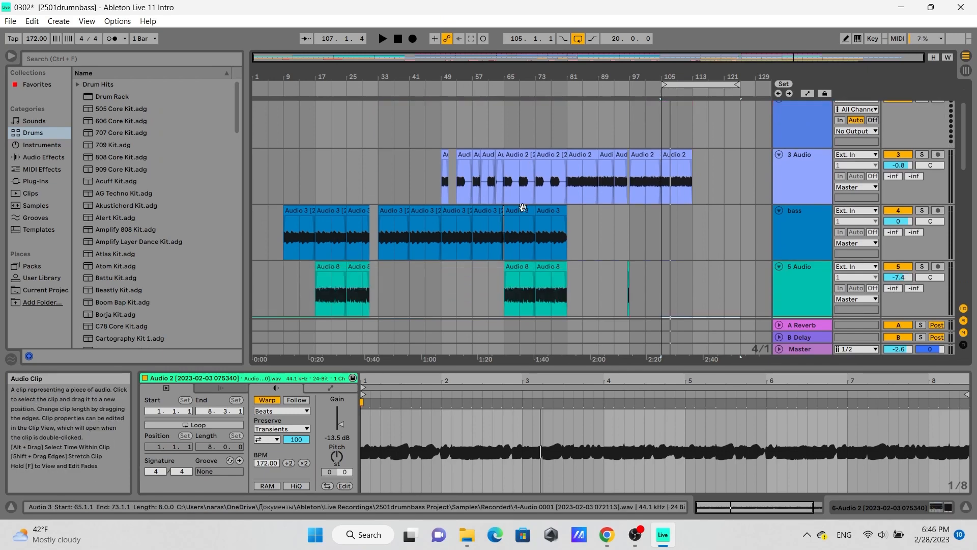
scroll(522, 206, down, 9)
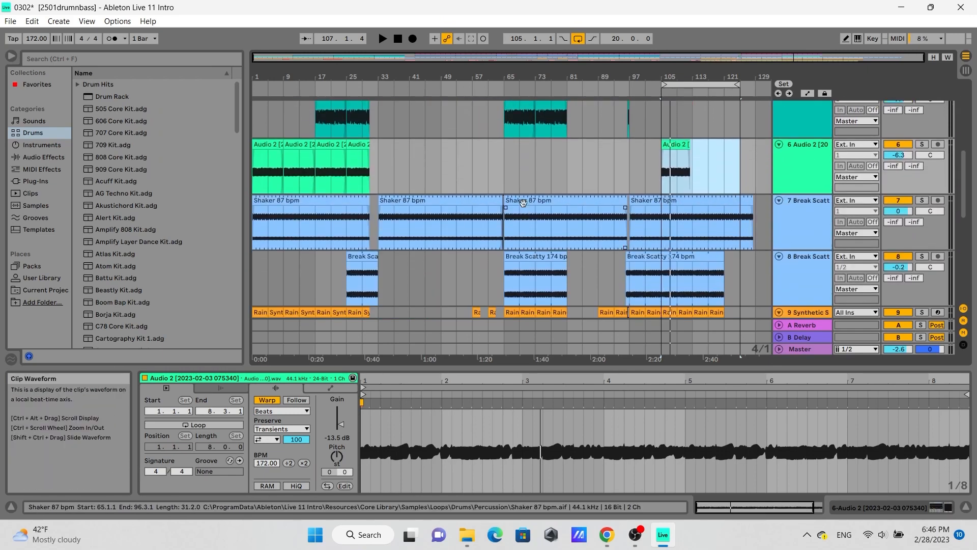
scroll(523, 203, down, 2)
Delete the empty 2 MIDI track below the Street Mind track
scroll(523, 203, up, 12)
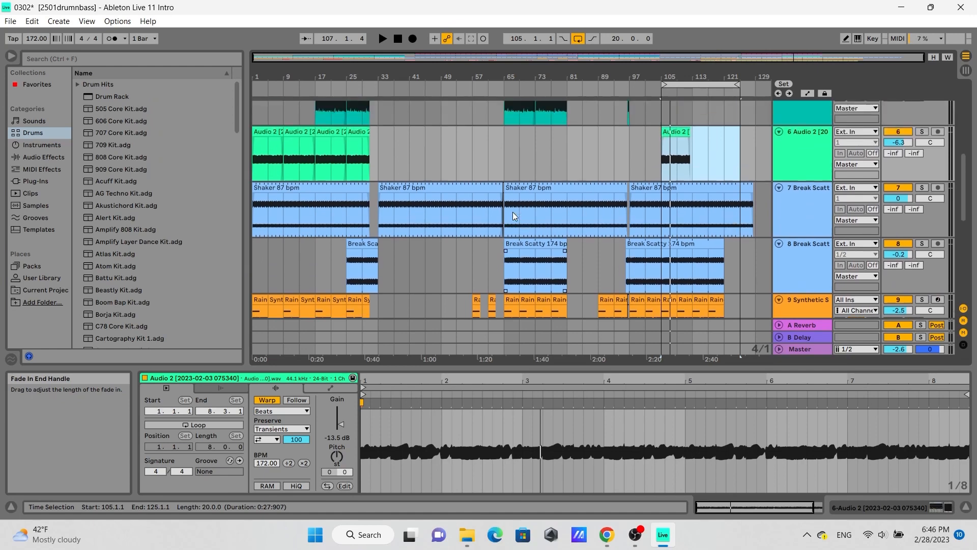
scroll(517, 213, up, 6)
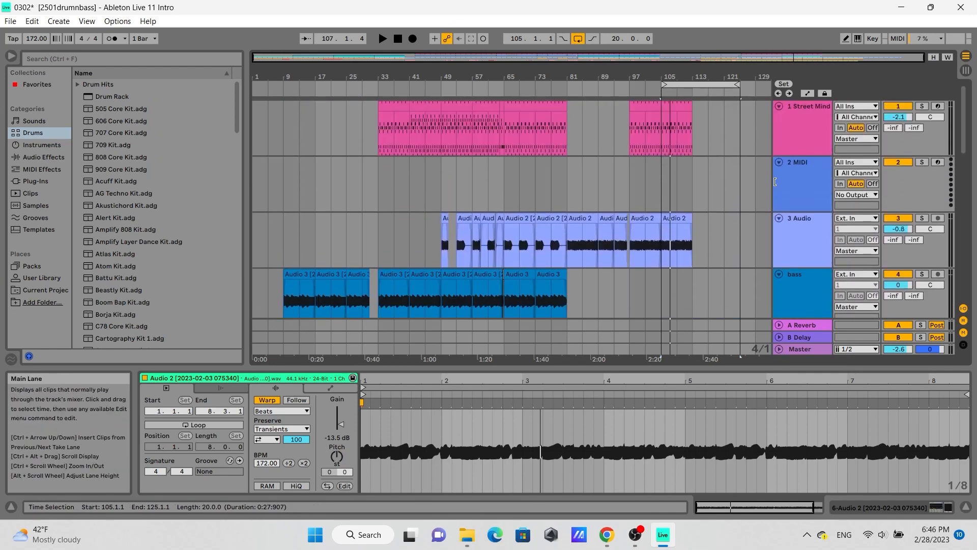
right_click(814, 182)
click(830, 191)
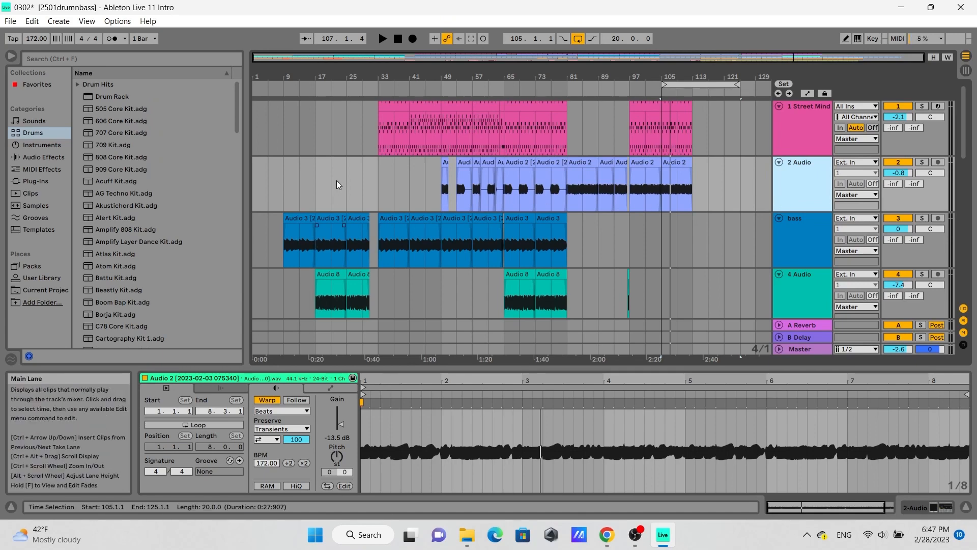
Display the effects on the Break Scatty track holding the Shaker 87 bpm clips, and select the 7 Break Scatty track below it
scroll(341, 183, down, 1)
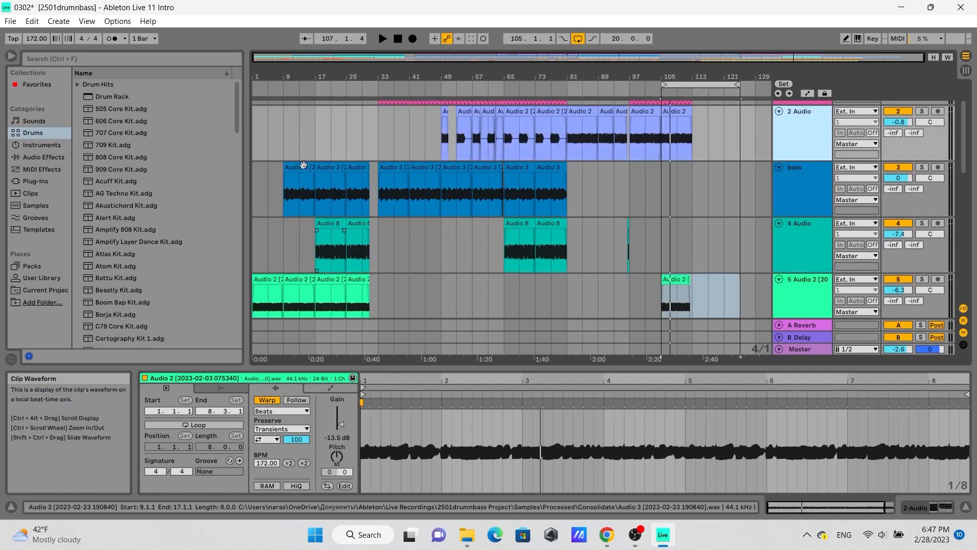
scroll(387, 149, up, 1)
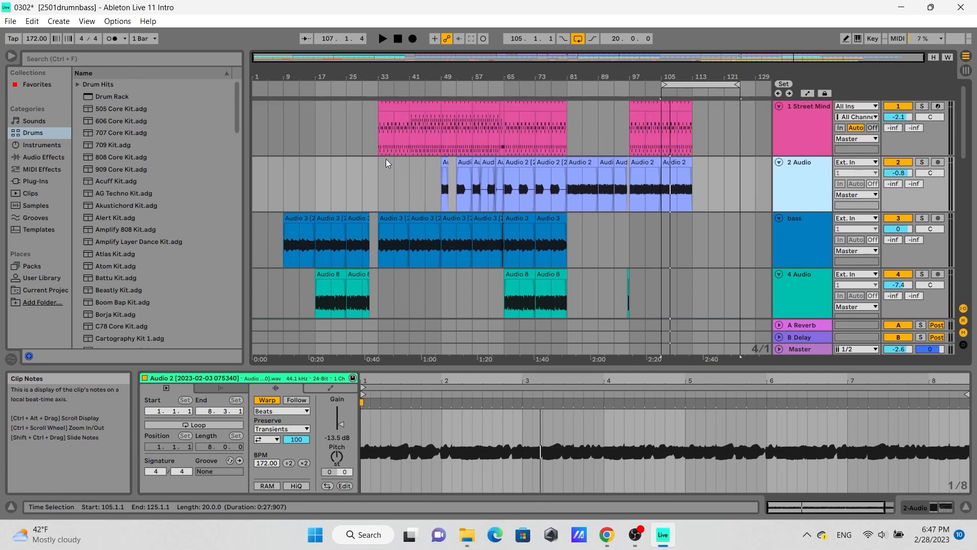
scroll(288, 263, down, 3)
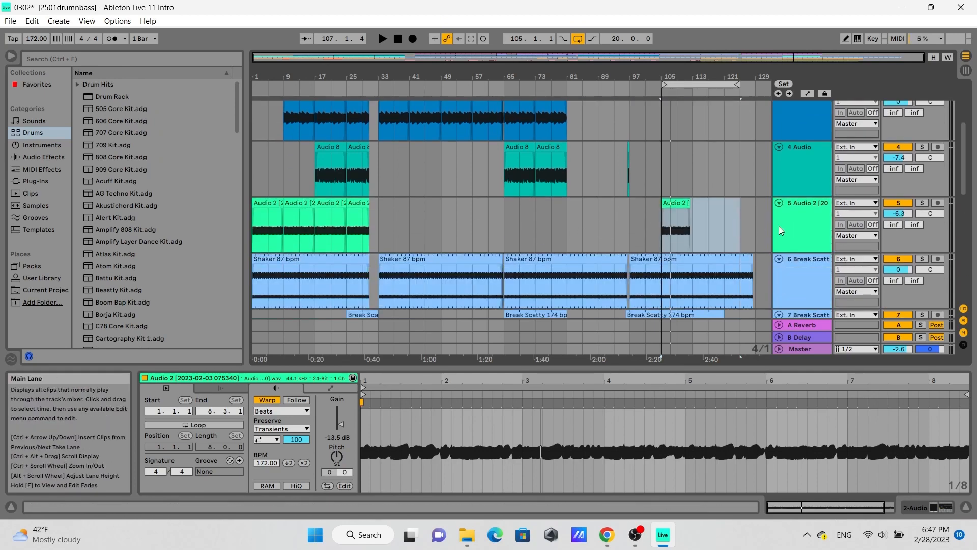
click(824, 227)
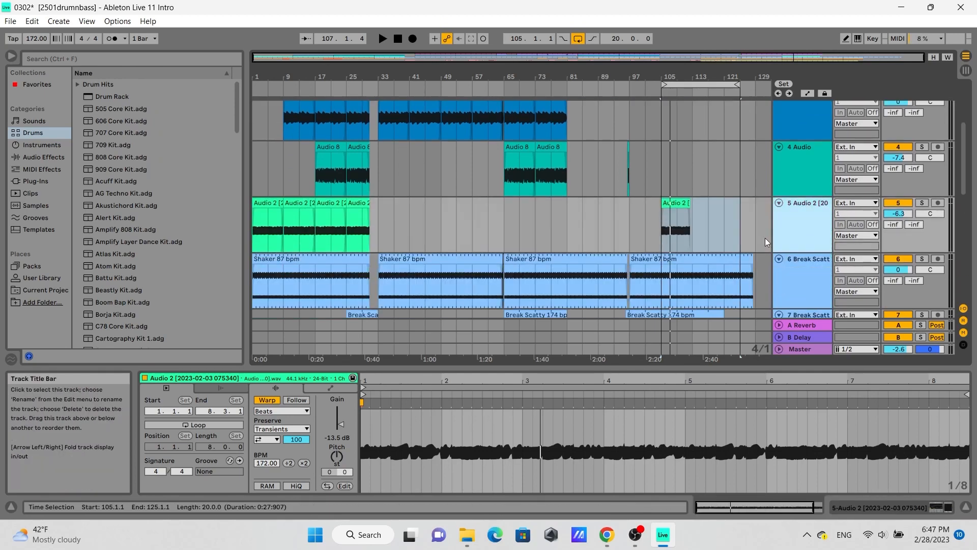
scroll(808, 255, down, 1)
click(807, 248)
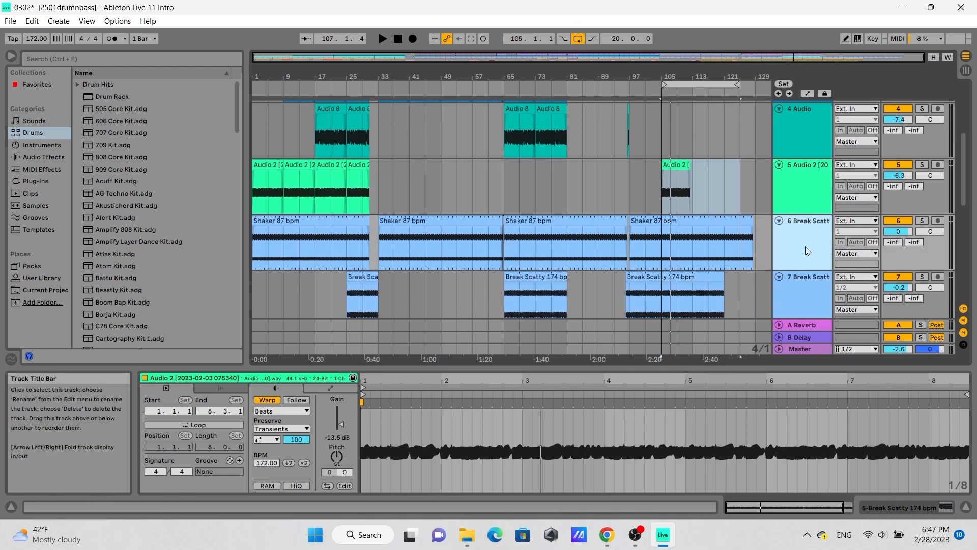
click(805, 247)
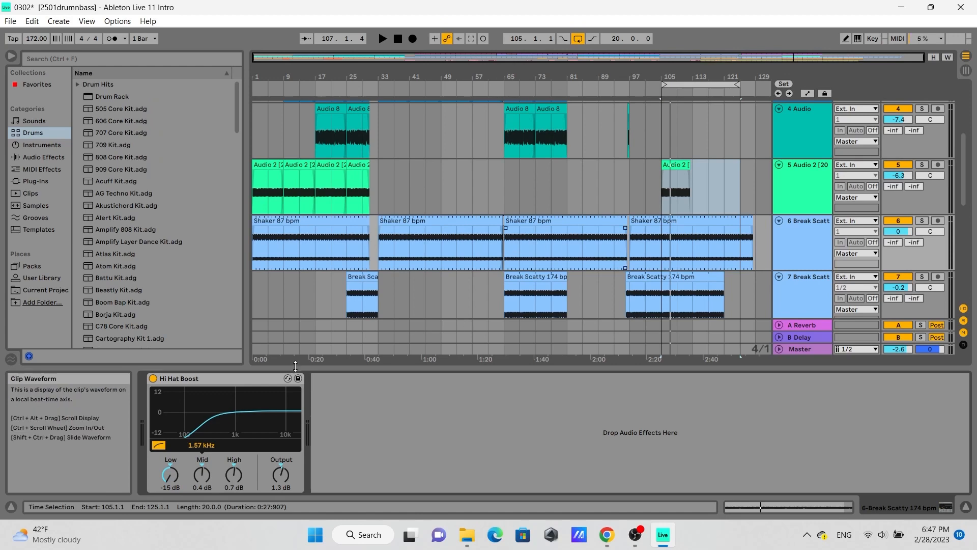
click(801, 307)
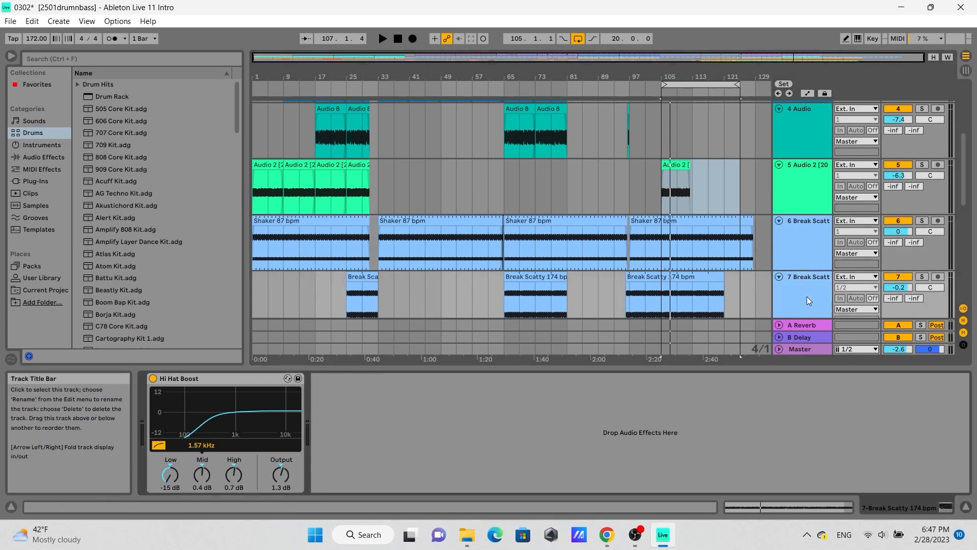
Play the arrangement from 1.1.1 with the Shaker 87 bpm track briefly soloed, and stop playback around bar 7
scroll(809, 294, down, 1)
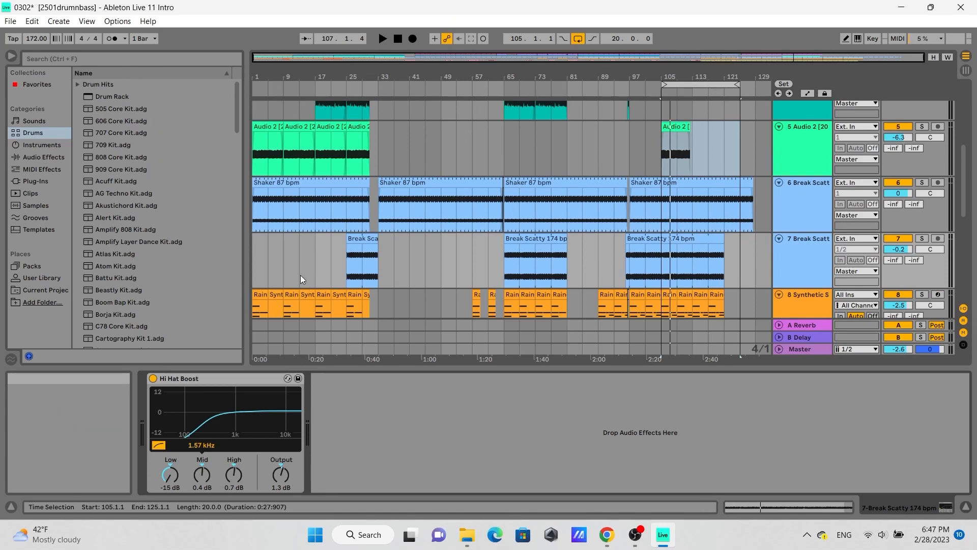
click(286, 255)
scroll(323, 265, down, 2)
click(256, 199)
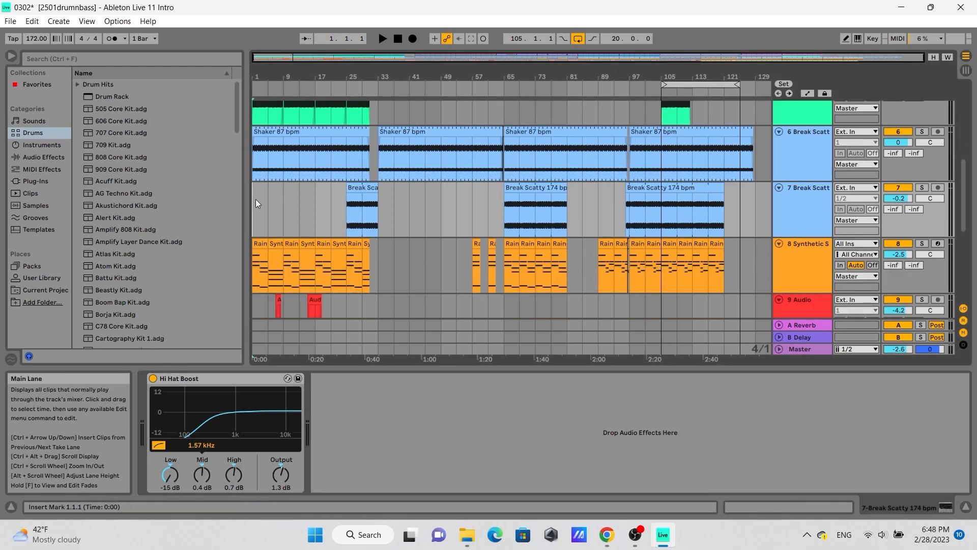
click(383, 38)
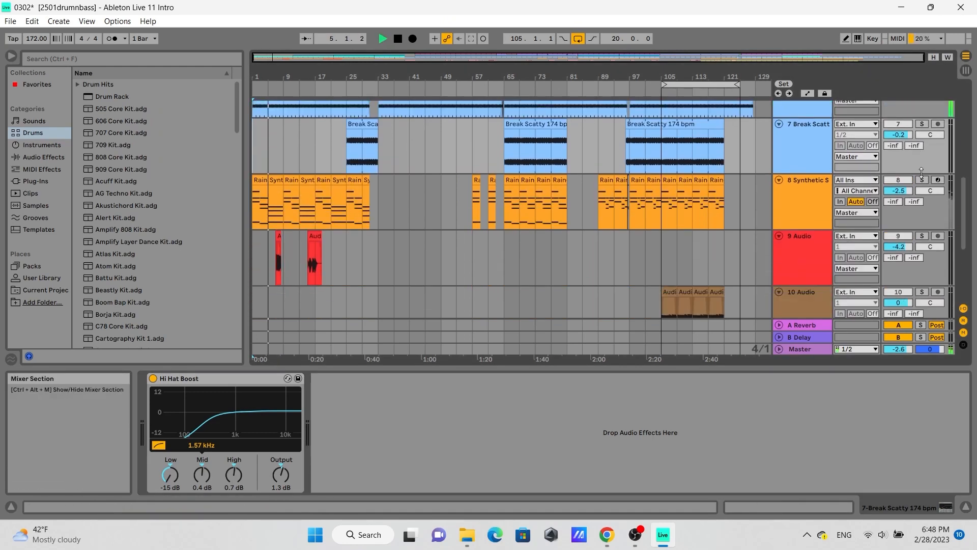
click(922, 132)
click(923, 132)
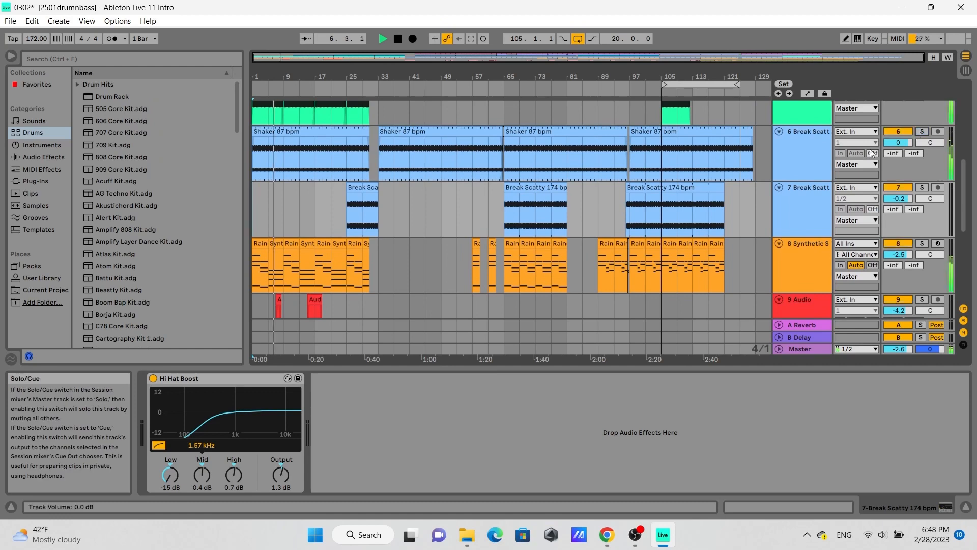
click(400, 41)
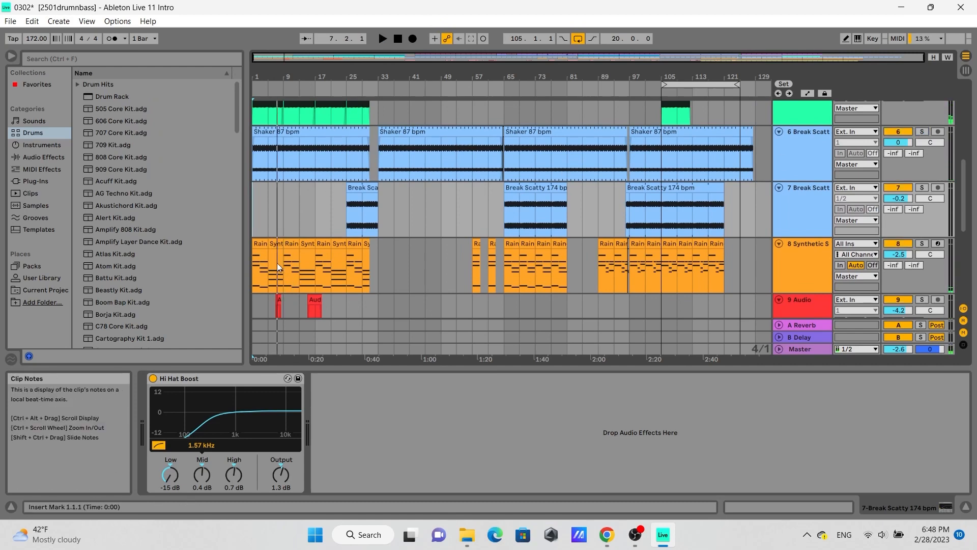
Show the device chain of the 8 Synthetic Strings track and look over the other tracks' clips
click(811, 267)
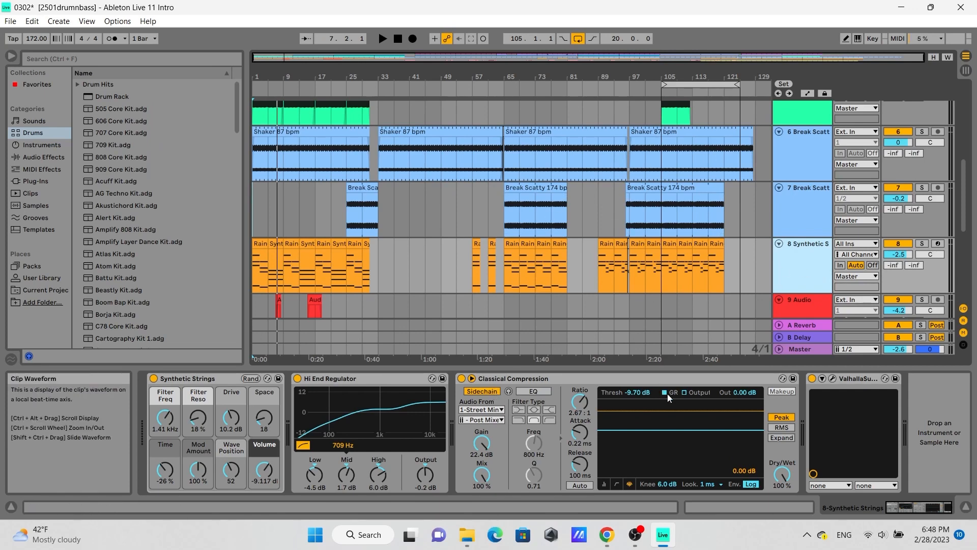
scroll(973, 205, up, 1)
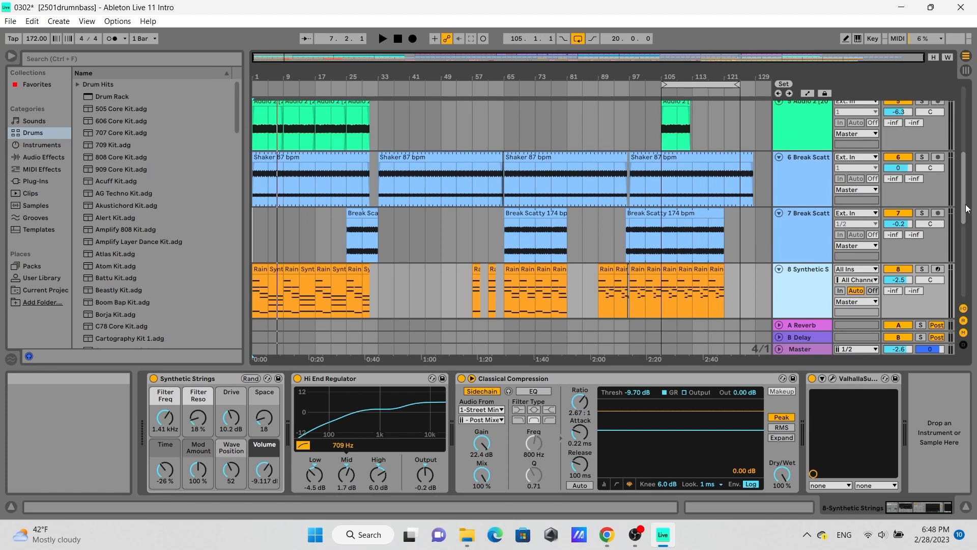
drag(972, 208, 970, 140)
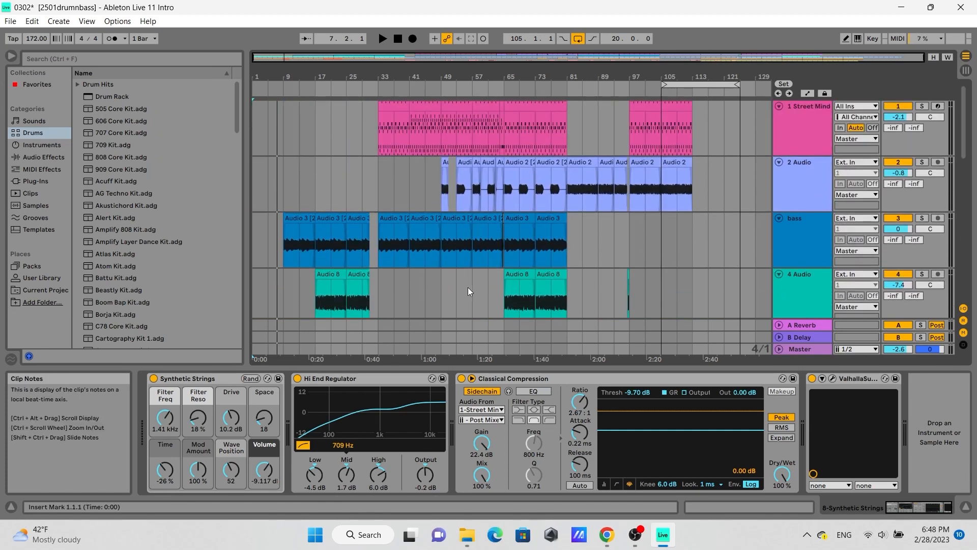
scroll(469, 288, down, 4)
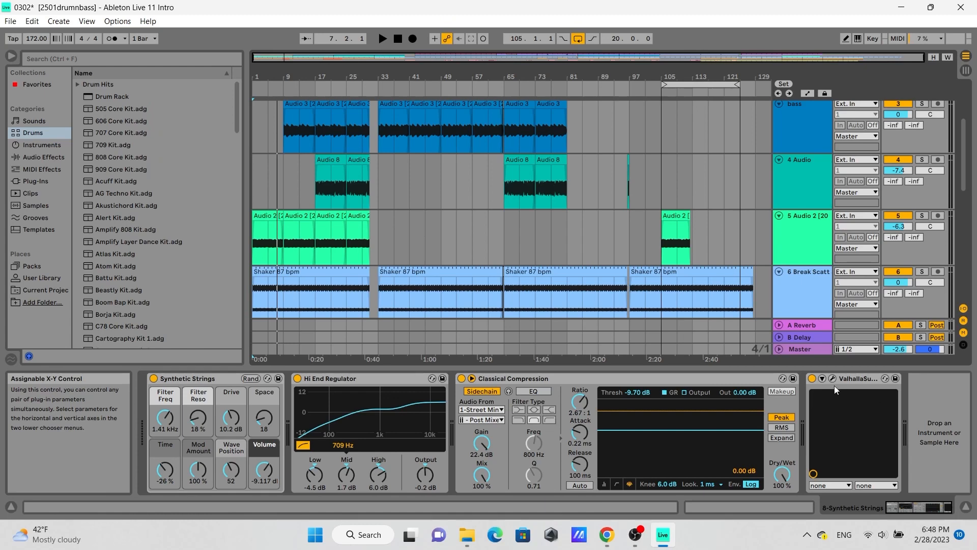
scroll(640, 286, down, 2)
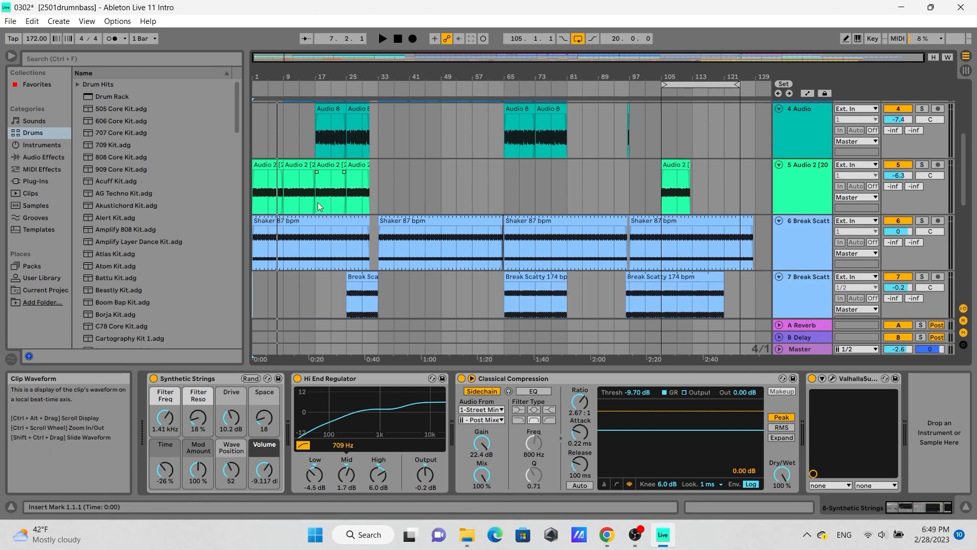
Place the insert marker at bar 17 on the 4 Audio track to show its effects
scroll(338, 203, up, 2)
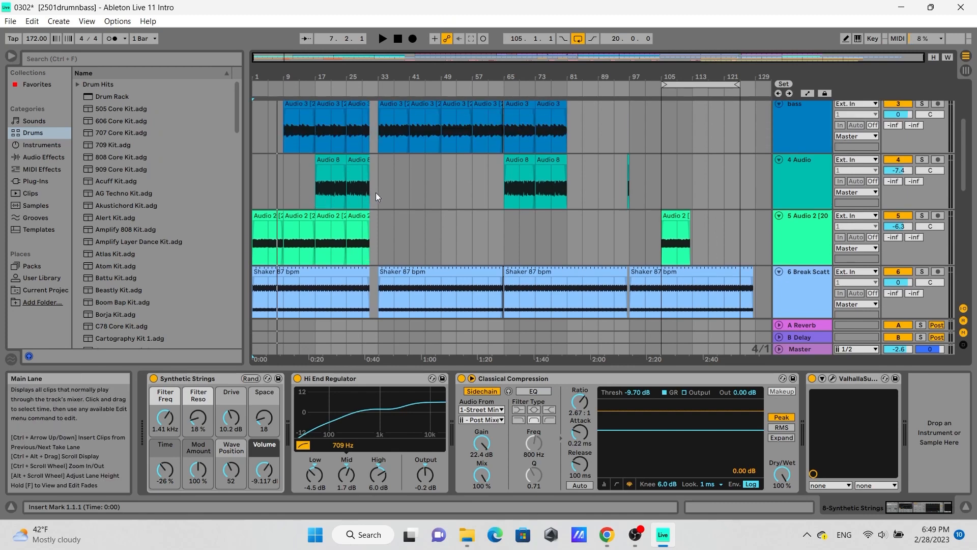
click(317, 191)
scroll(317, 188, up, 5)
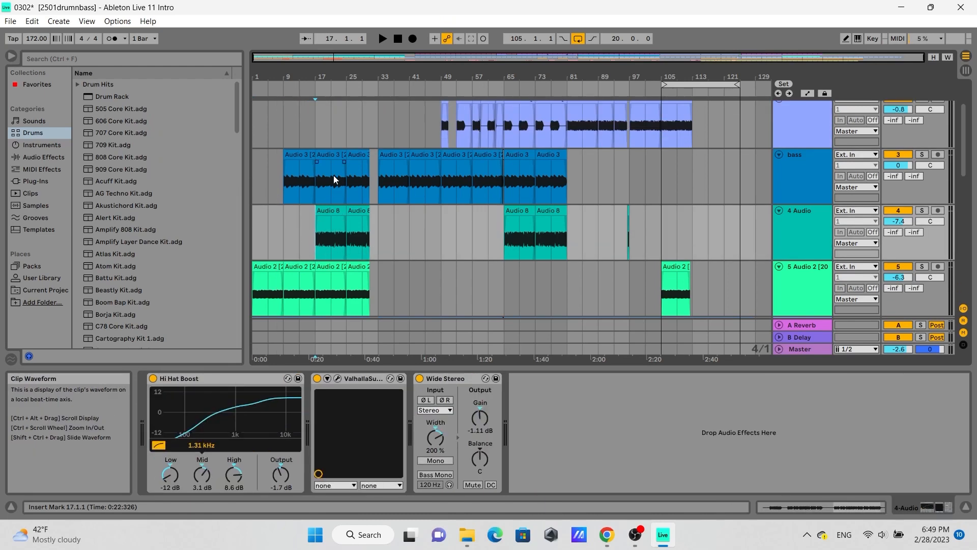
Solo the bass track, play it from bar 9 to around bar 15, and show its effects
click(286, 166)
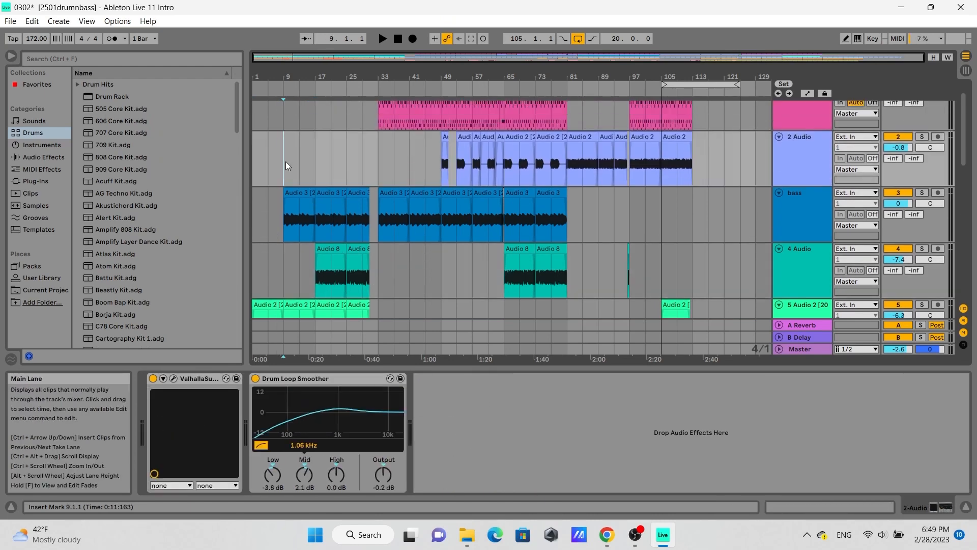
click(923, 193)
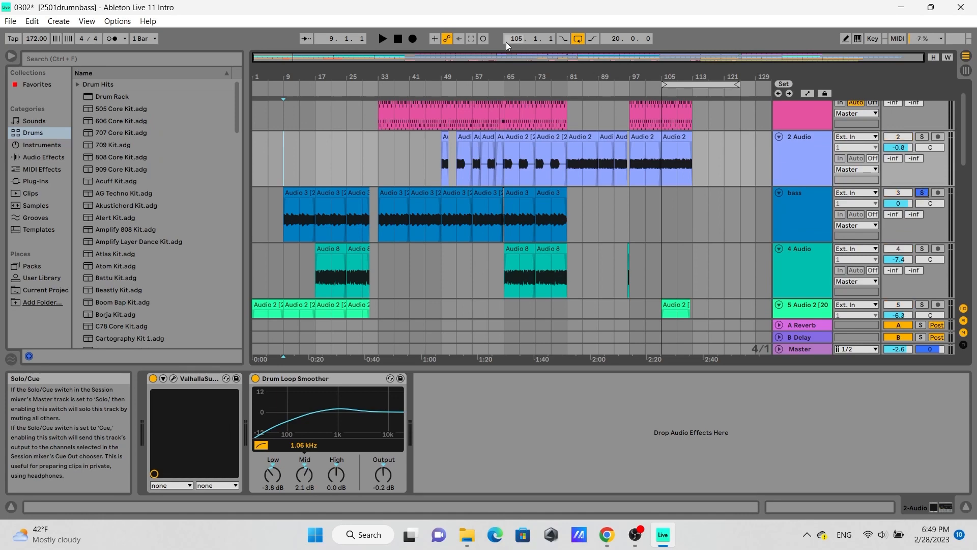
click(383, 39)
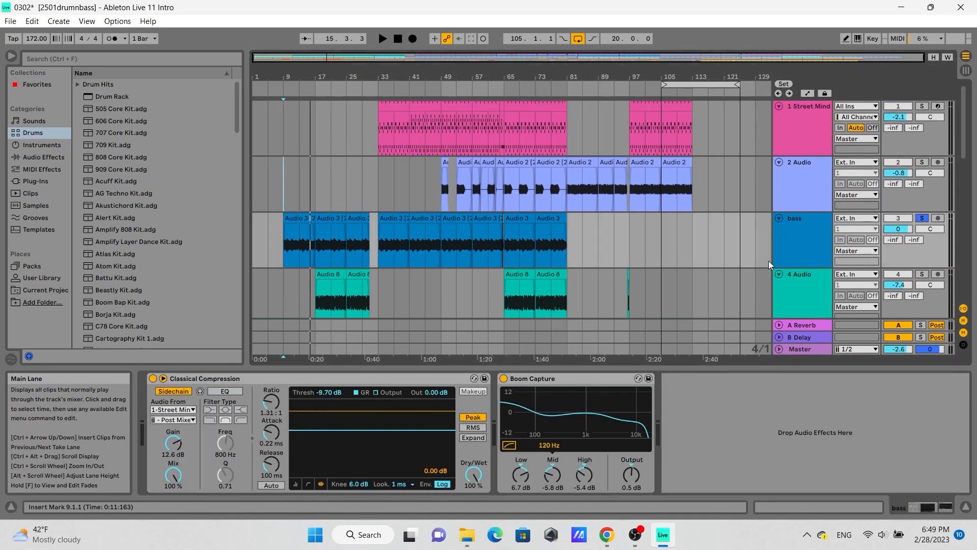
scroll(768, 261, down, 5)
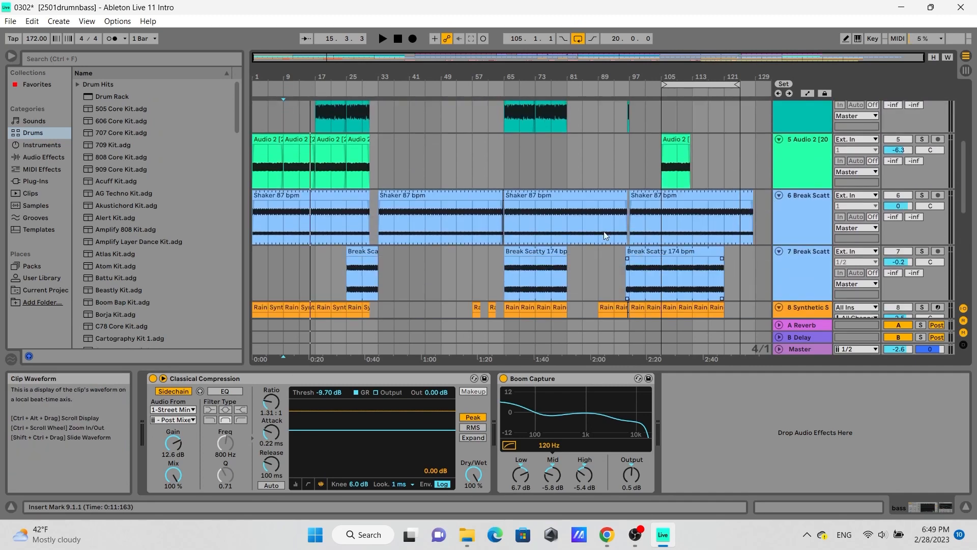
Play the arrangement from bar 33 and turn off the bass track's solo so all tracks are heard
click(381, 175)
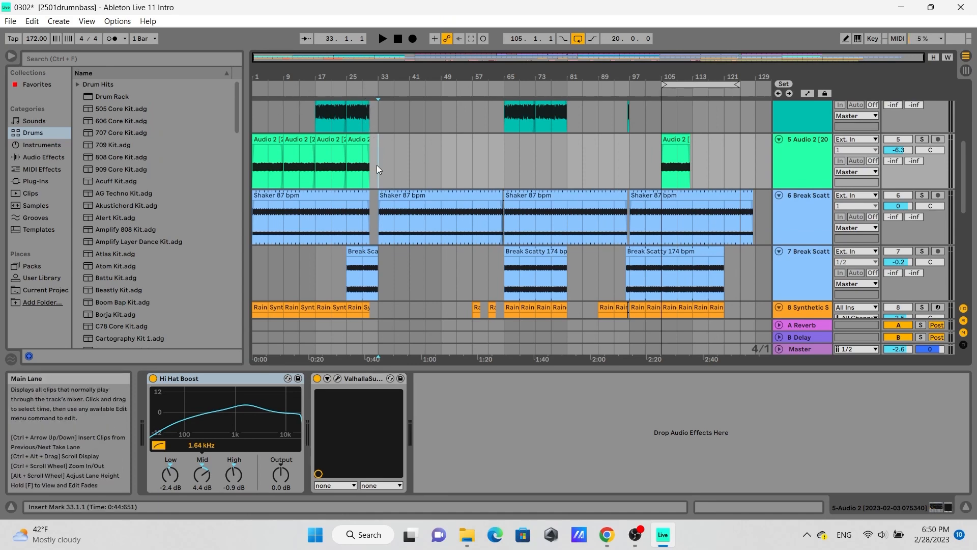
scroll(395, 170, up, 3)
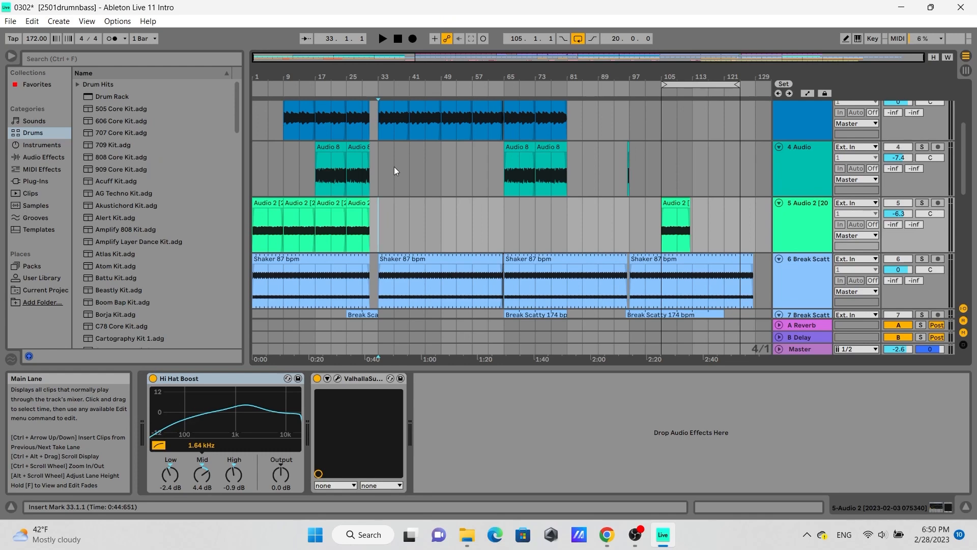
click(383, 38)
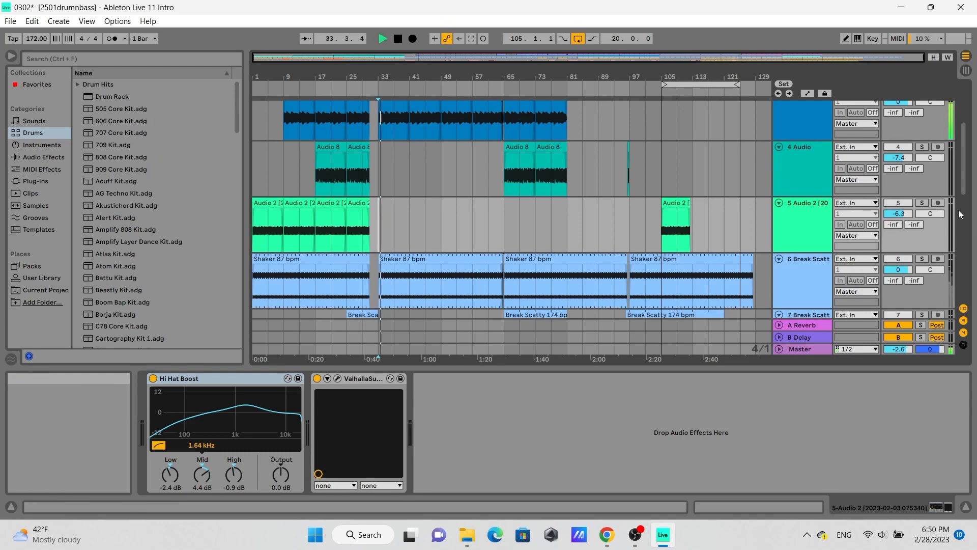
scroll(942, 195, up, 3)
scroll(942, 195, up, 2)
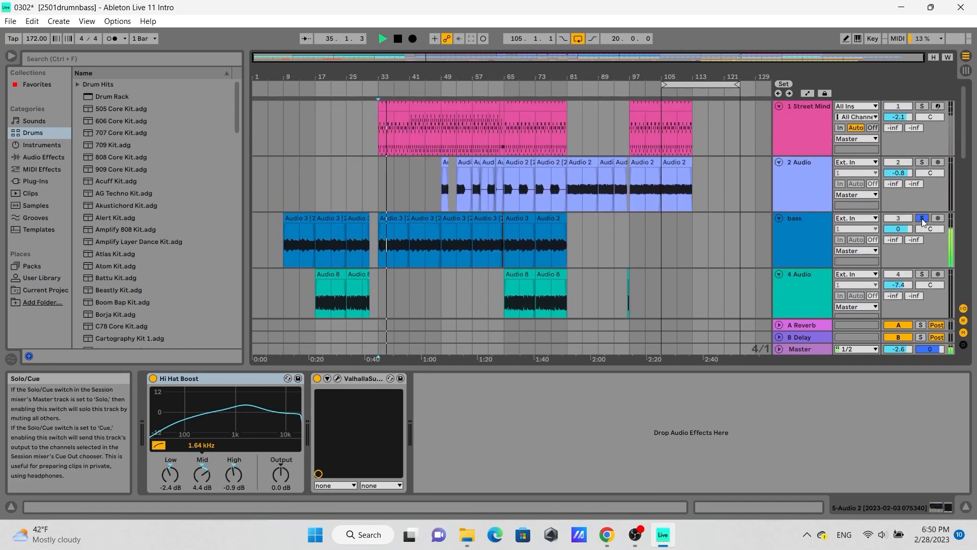
click(922, 219)
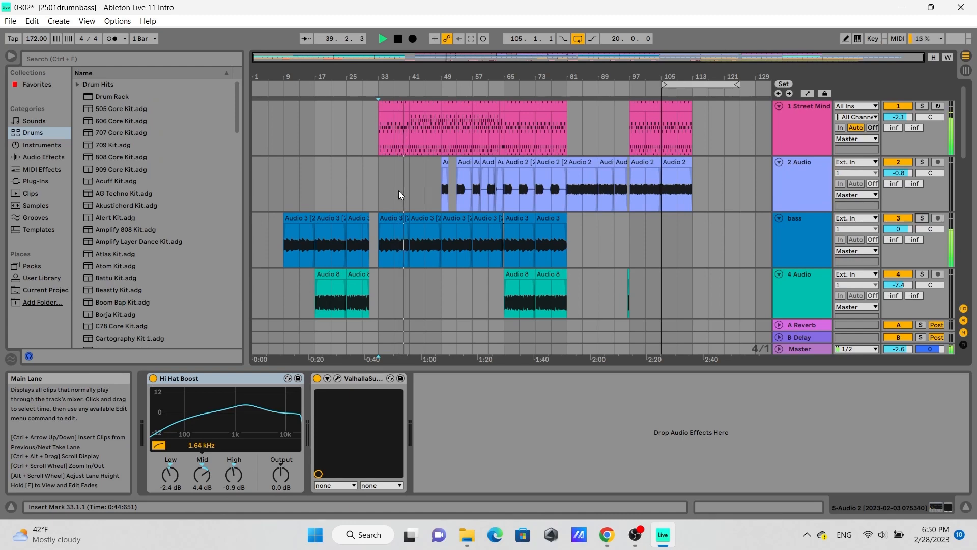
Show the effects of the 11 vox verb 3 track during playback and stop around bar 47
scroll(433, 279, down, 10)
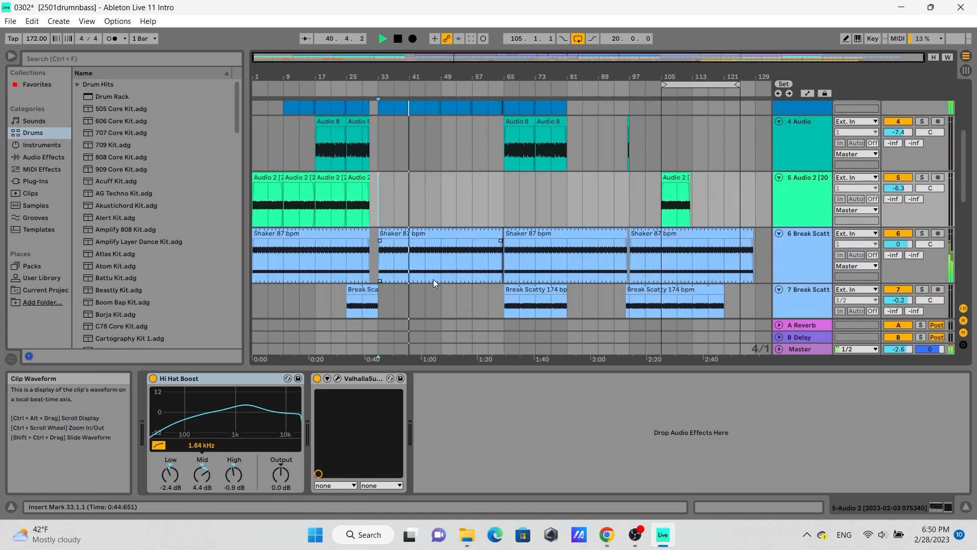
scroll(433, 279, down, 6)
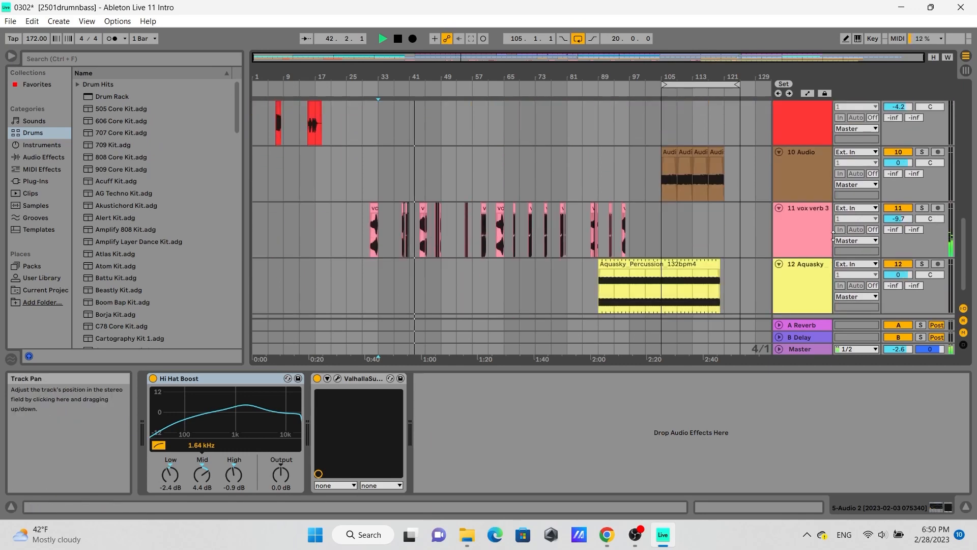
click(826, 237)
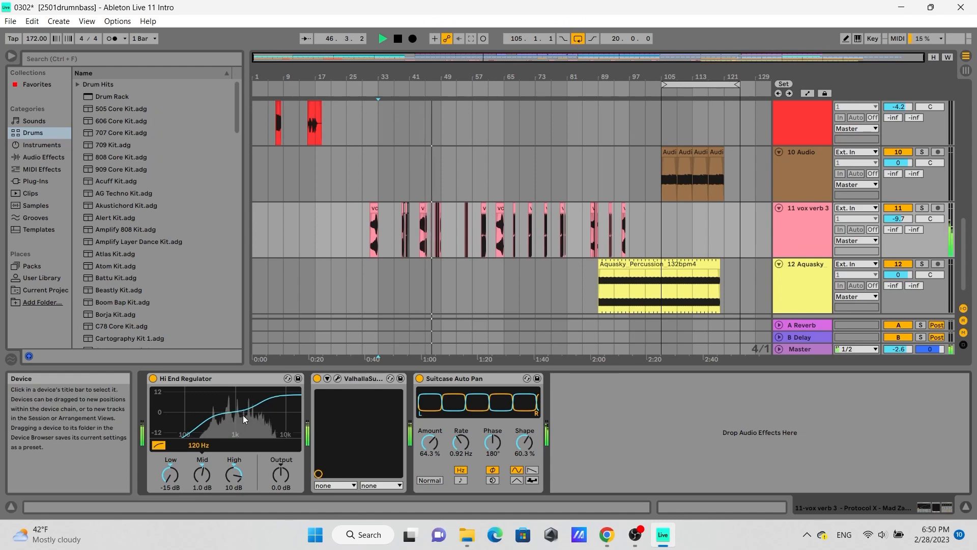
key(space)
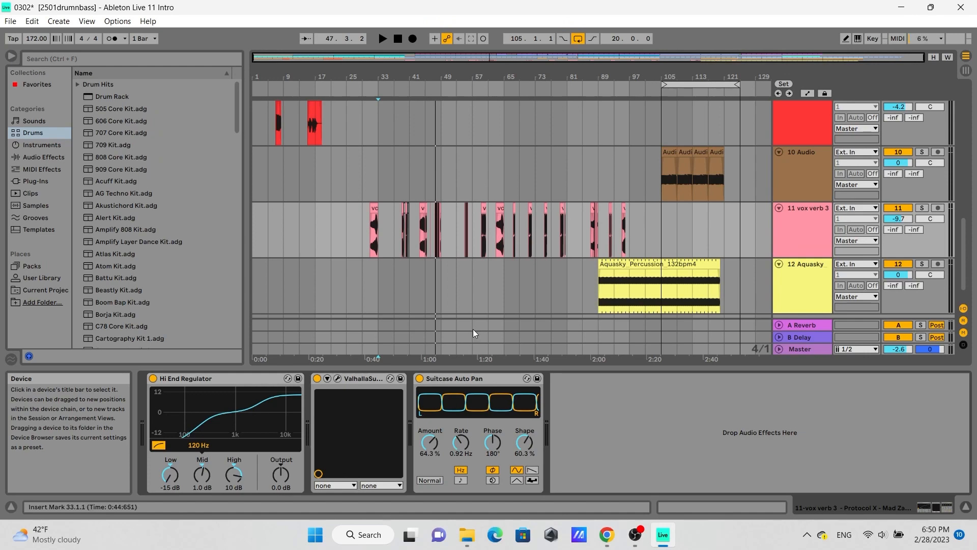
Place the insert marker at bar 49 on the 12 Aquasky track and examine the vox verb 3 clips around it up close
click(442, 290)
drag(449, 80, 533, 233)
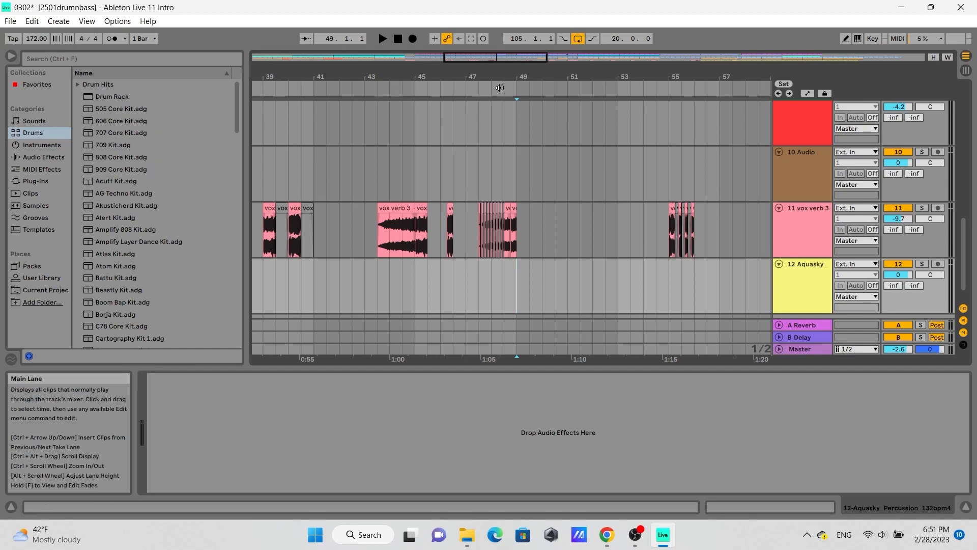
drag(508, 85, 490, 41)
Show the effects of the 5 Audio 2 track and play the arrangement from bar 65
scroll(611, 214, up, 10)
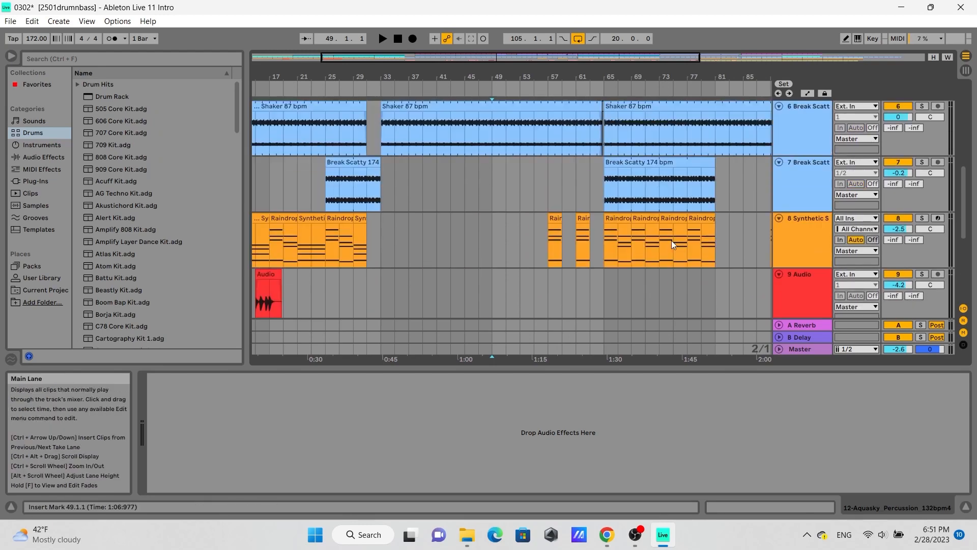
scroll(667, 211, up, 3)
click(554, 227)
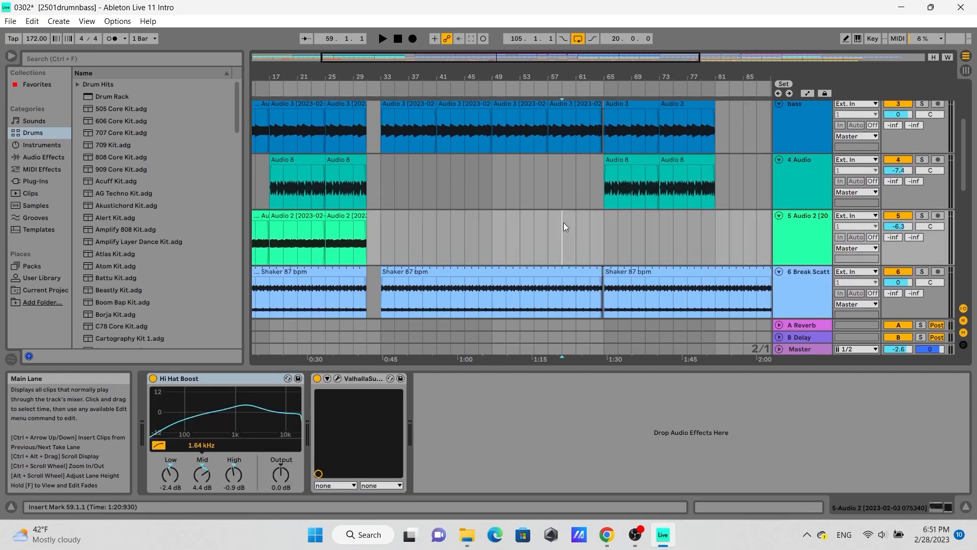
drag(608, 74, 464, 83)
click(454, 229)
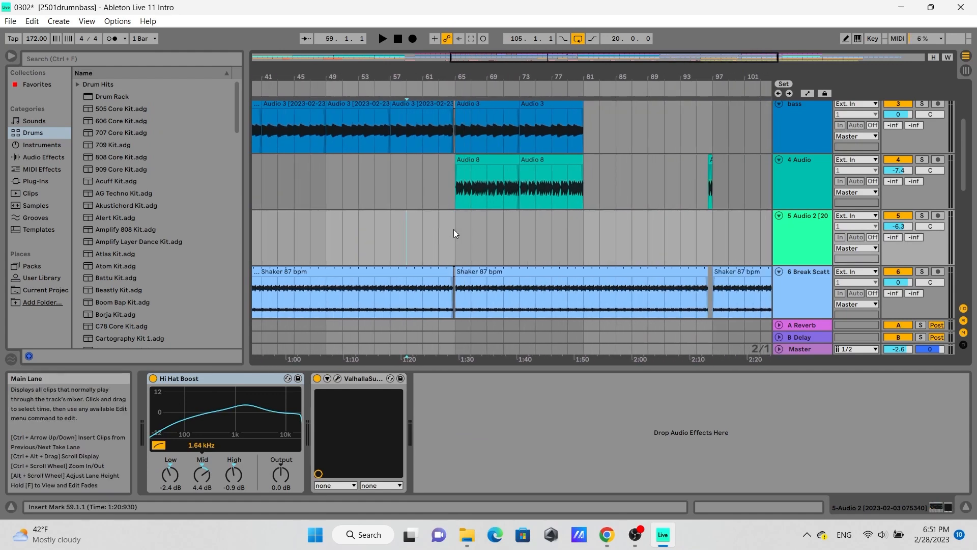
click(383, 39)
Play the arrangement from bar 81, following the clips in the lower tracks, and stop around bar 98
click(596, 230)
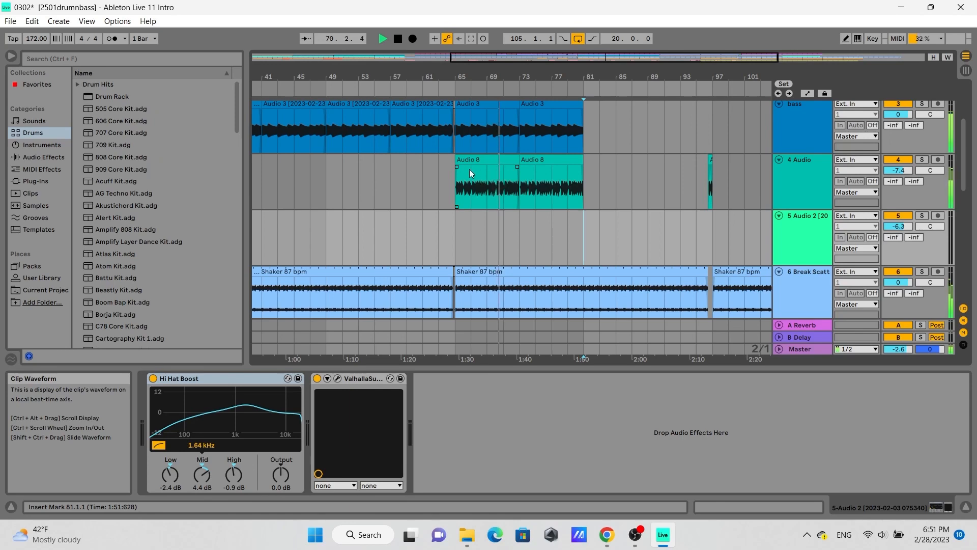
click(384, 38)
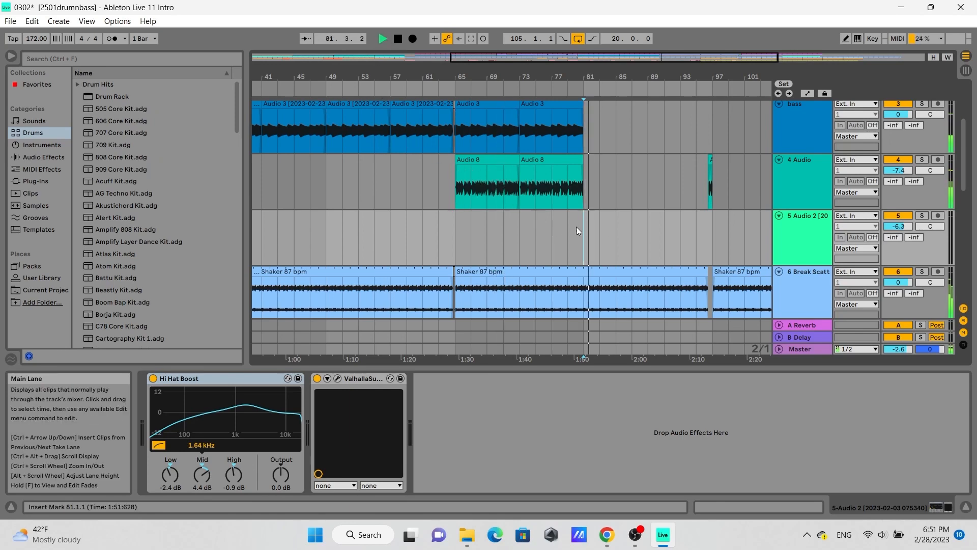
drag(649, 76, 555, 99)
scroll(580, 250, down, 2)
scroll(584, 239, down, 4)
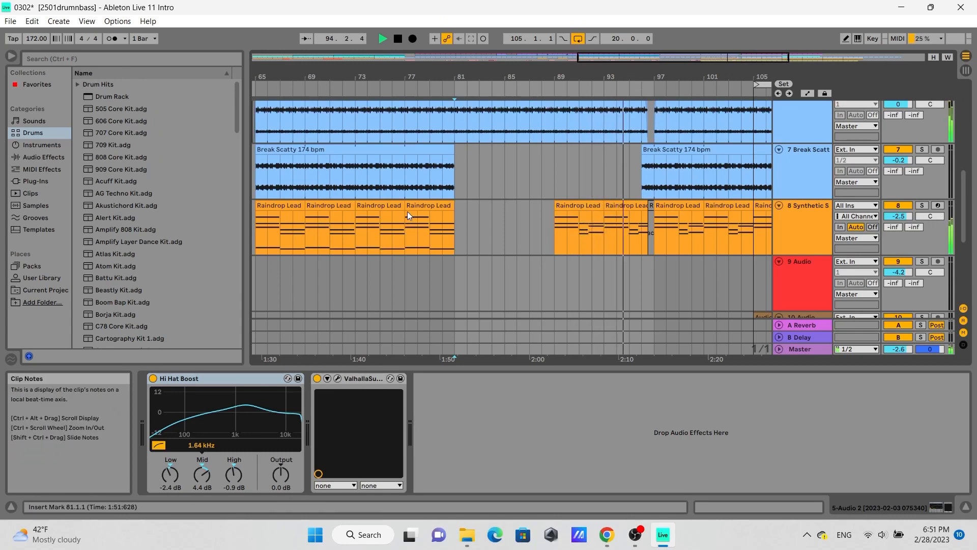
drag(660, 77, 433, 89)
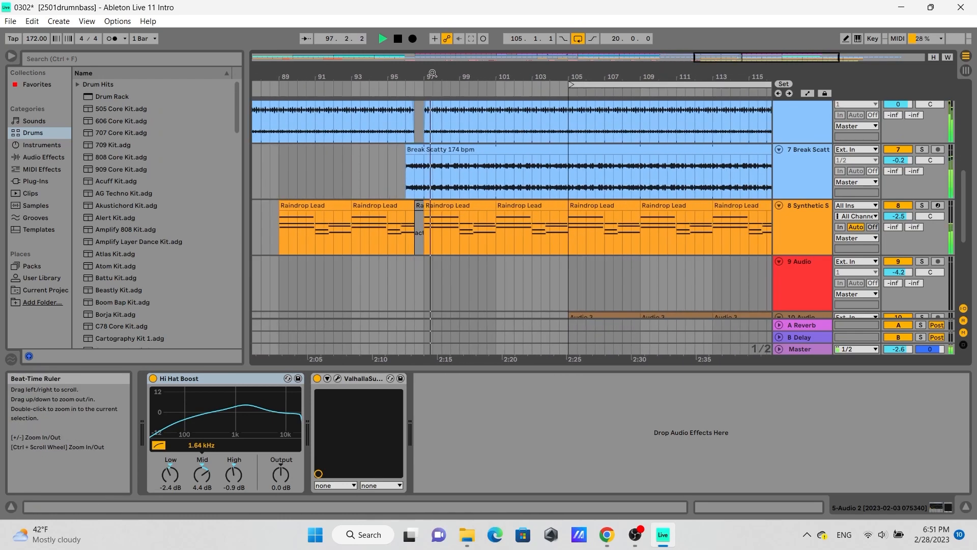
click(398, 39)
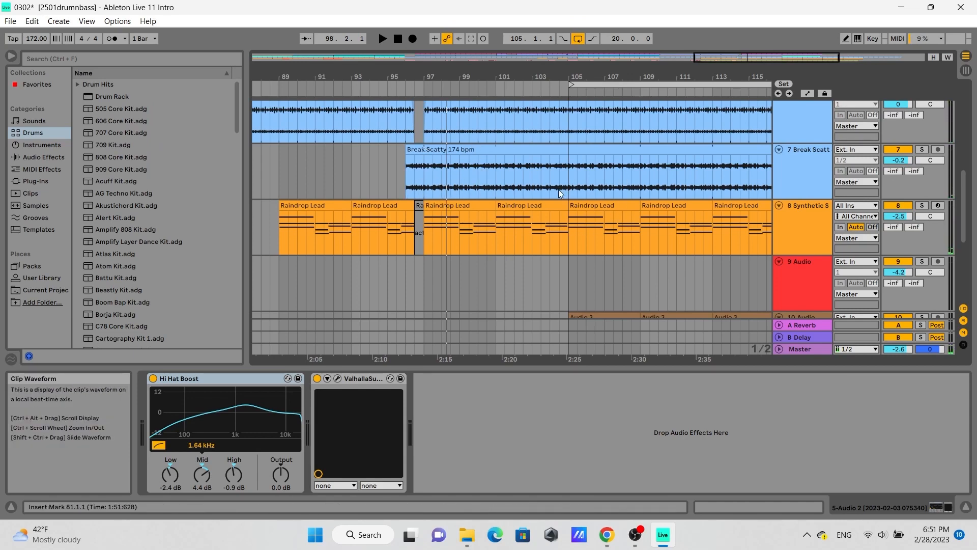
Place the insert marker at bar 101 on the 4 Audio track to show its effects
scroll(574, 205, up, 6)
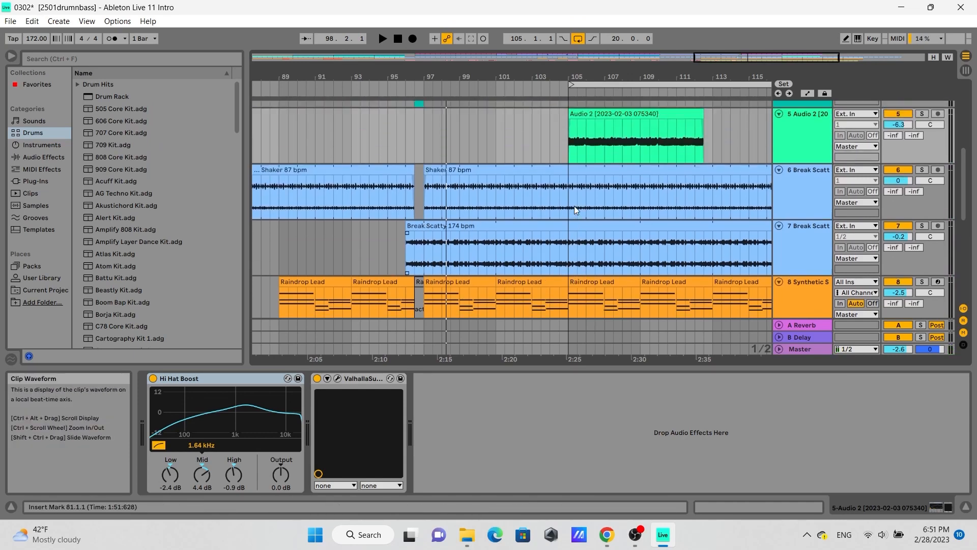
click(564, 210)
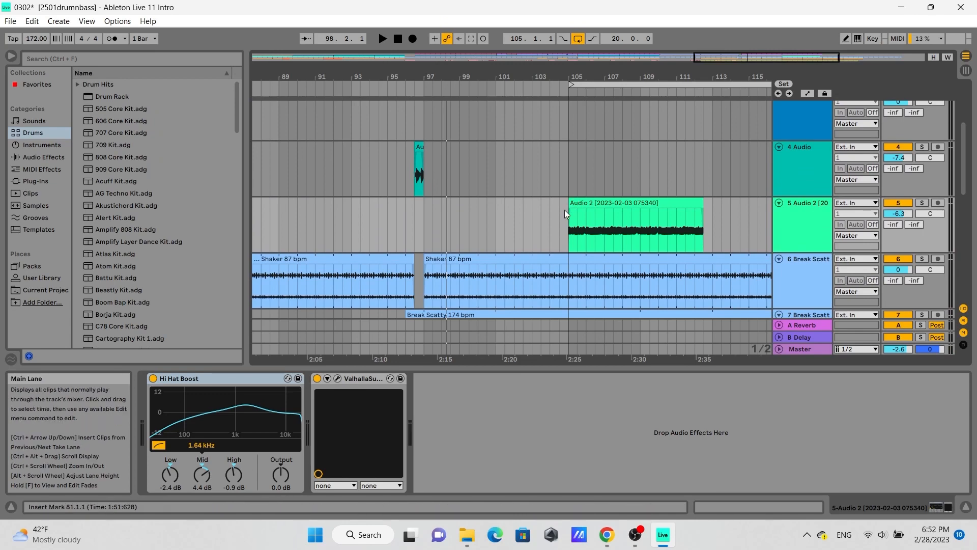
click(497, 182)
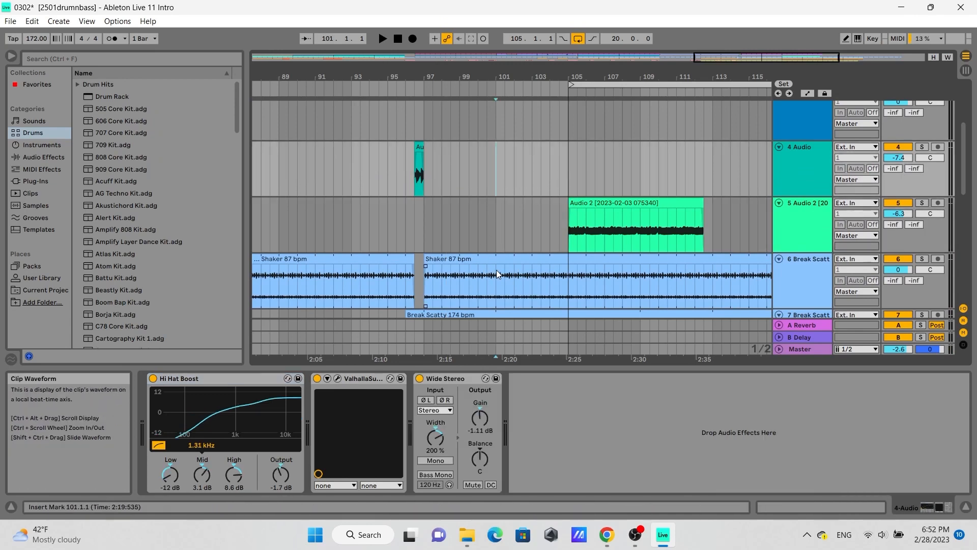
Place the insert marker at bar 113 and then bar 121, and look over where each track's clips end in the closing section
scroll(498, 273, down, 4)
click(625, 183)
scroll(672, 219, down, 4)
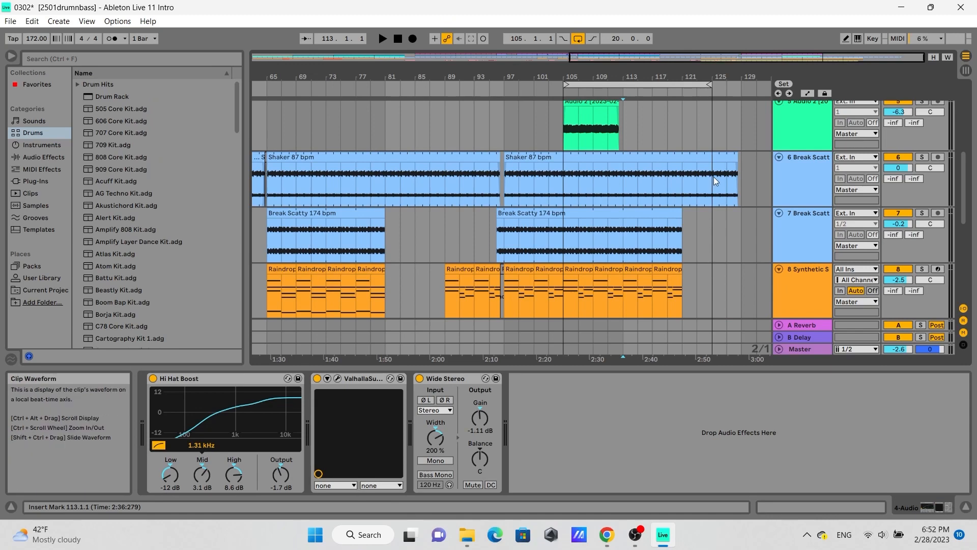
click(682, 136)
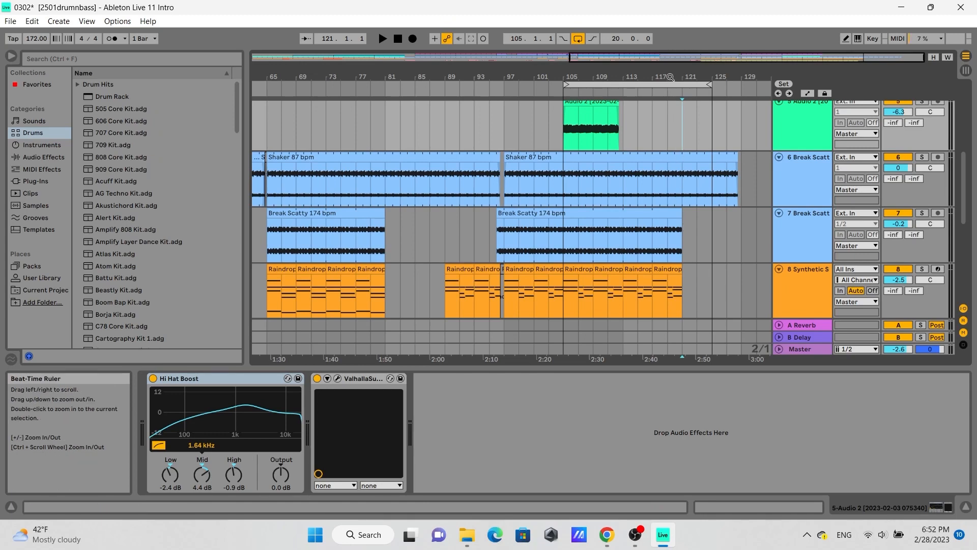
drag(682, 72, 682, 103)
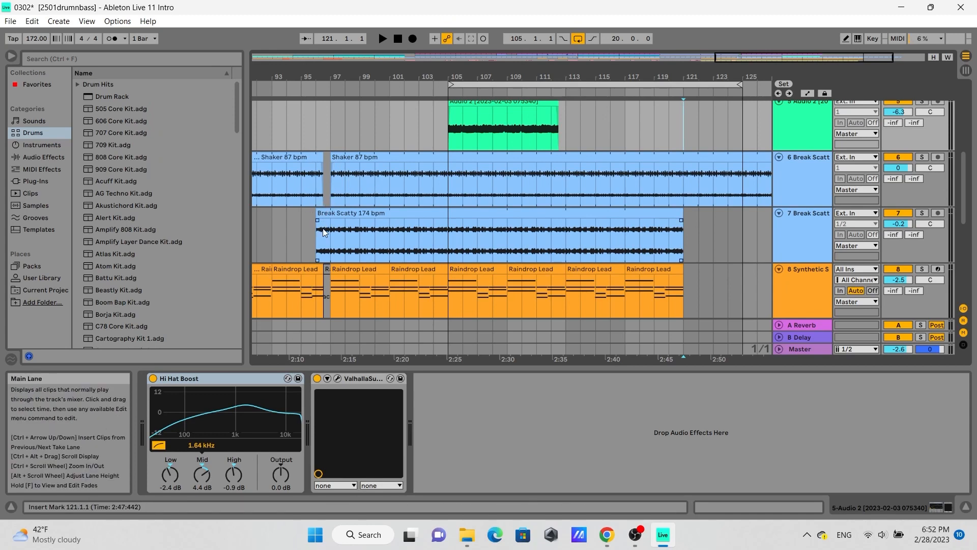
drag(635, 76, 581, 65)
scroll(659, 246, down, 8)
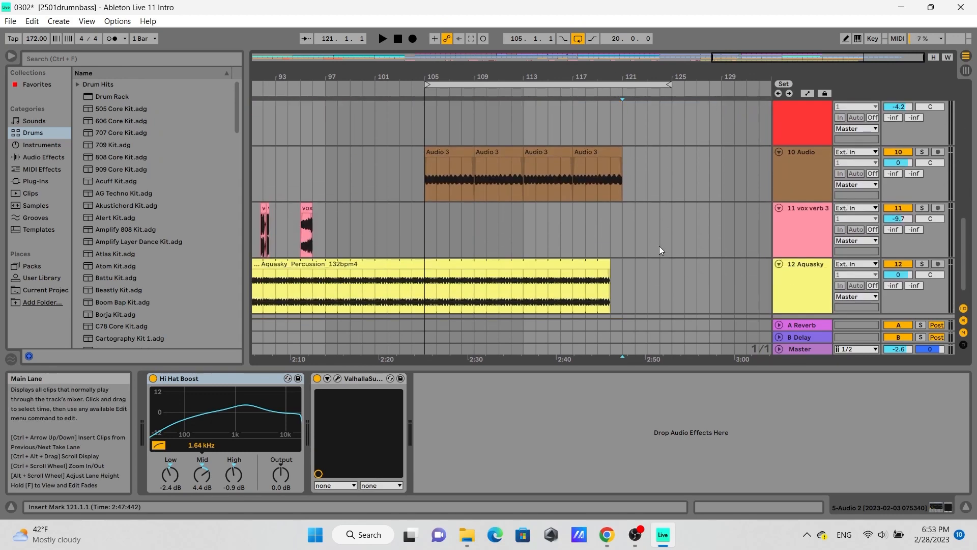
scroll(659, 246, down, 1)
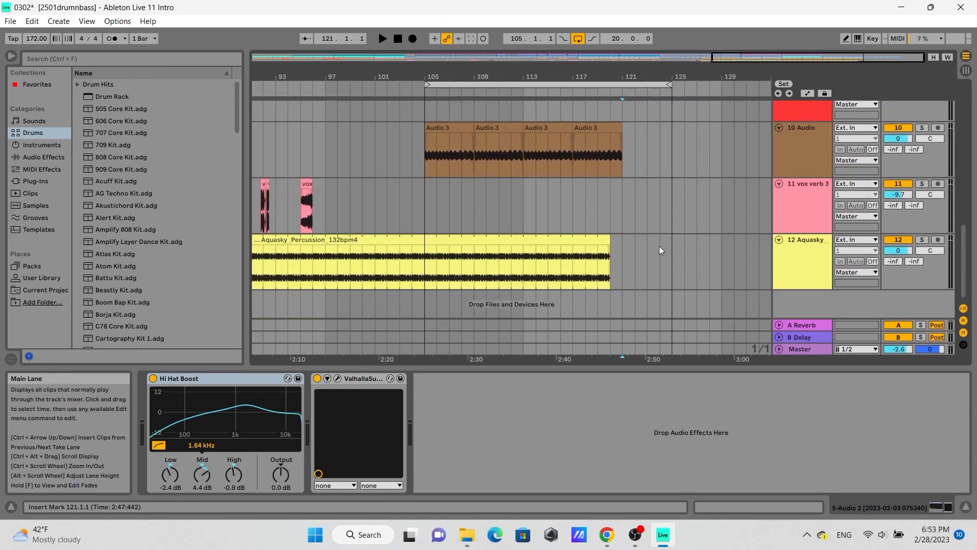
Open the Street Mind Kit MIDI clip at bars 97 to 113, enlarge the note editor to view its drum pattern, and shrink it again
drag(963, 276, 958, 129)
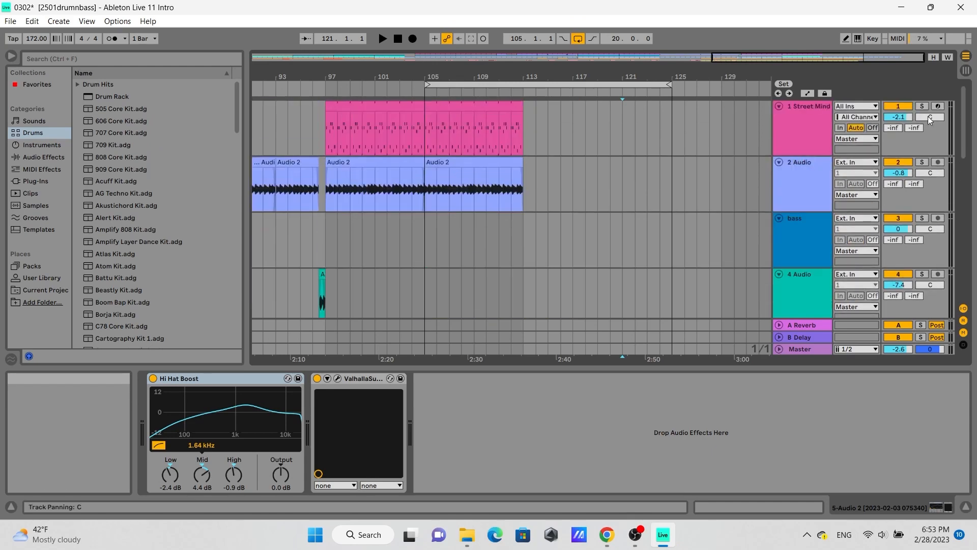
click(497, 107)
click(480, 117)
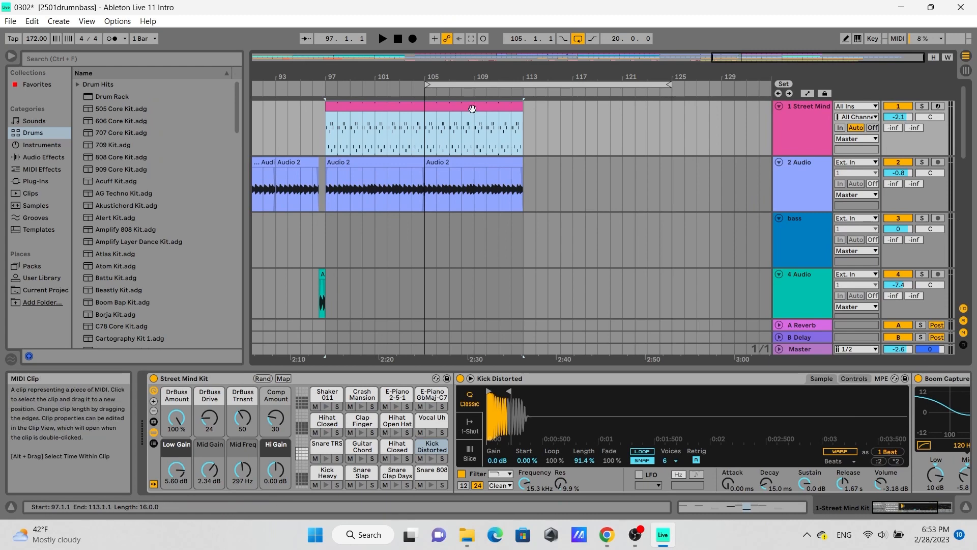
double_click(471, 105)
drag(542, 369, 576, 148)
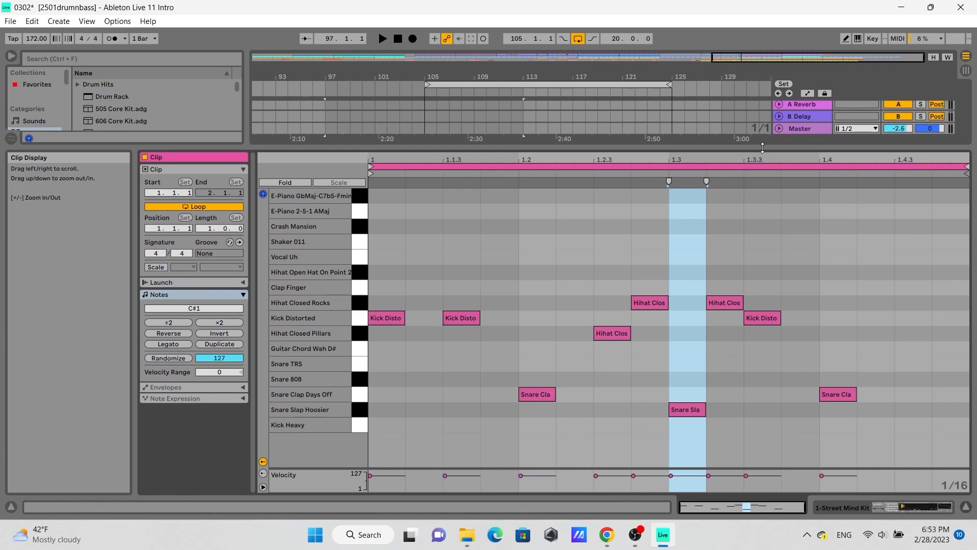
drag(758, 149, 758, 370)
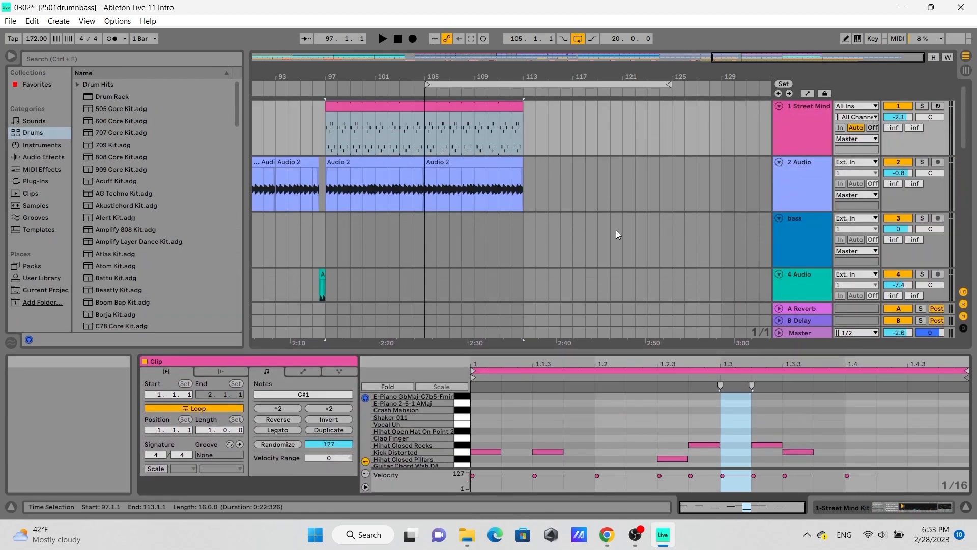
Look over the closing section's clips from the 4 Audio track down to the 10 Audio track
scroll(494, 230, down, 3)
scroll(491, 240, down, 2)
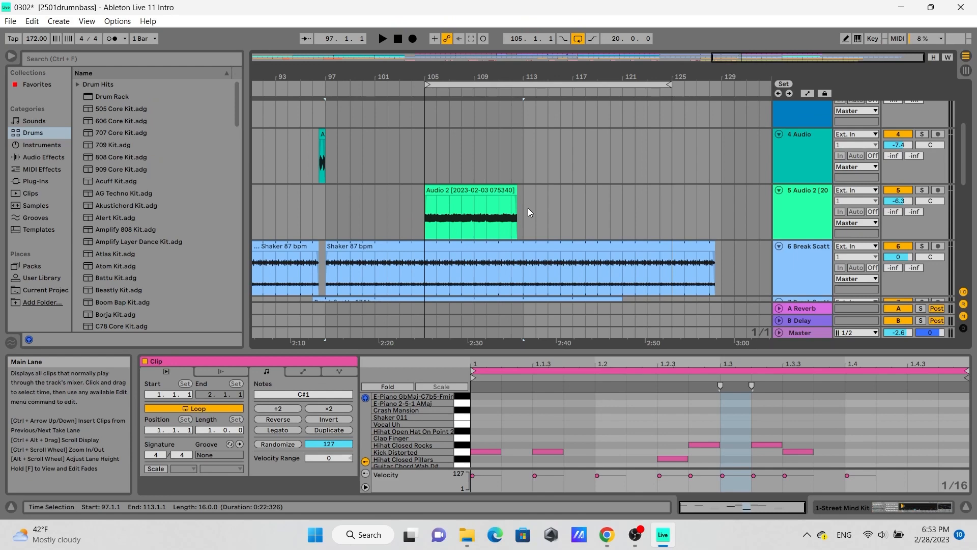
scroll(528, 212, down, 6)
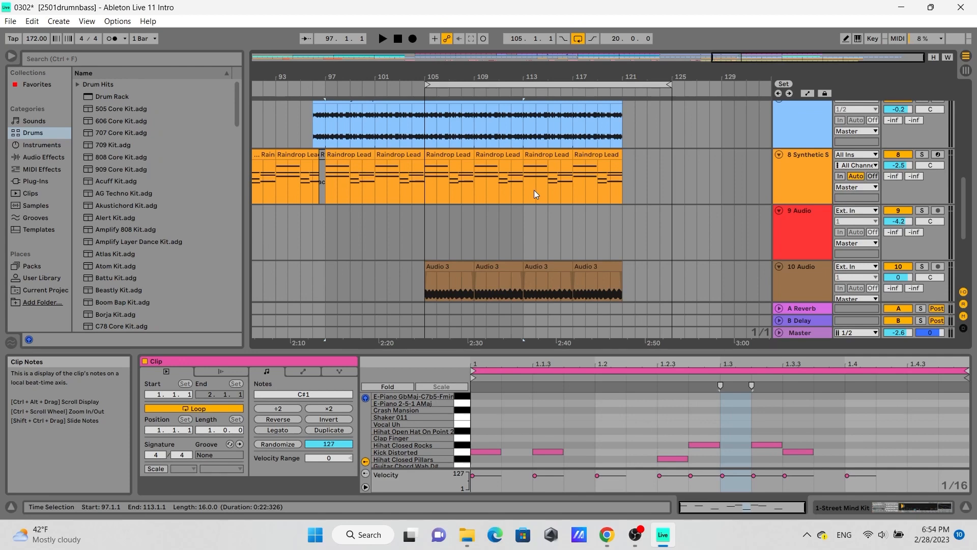
scroll(535, 194, up, 10)
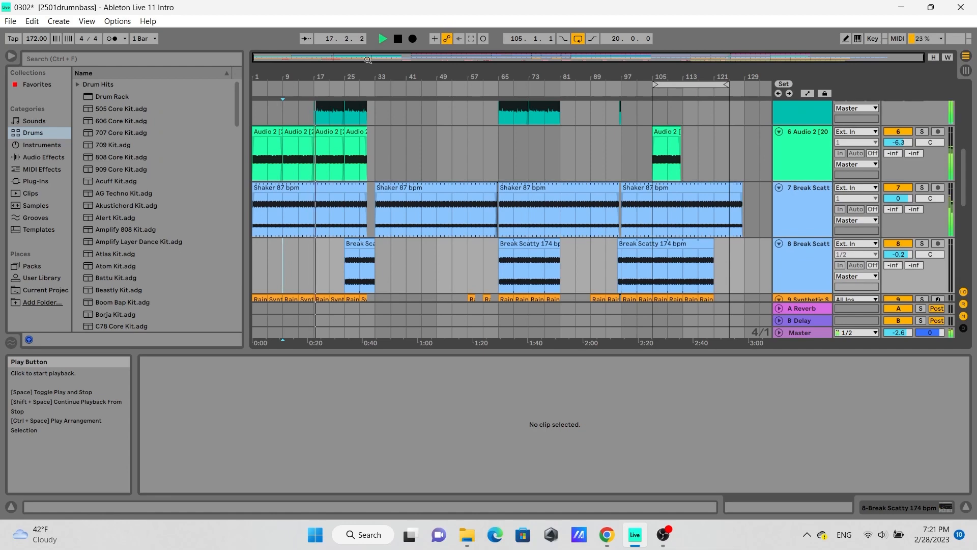
Look over the Break Scatty, Synthetic Strings and lower audio tracks' clips while the intro plays from bar 9
scroll(370, 233, down, 4)
scroll(371, 233, down, 2)
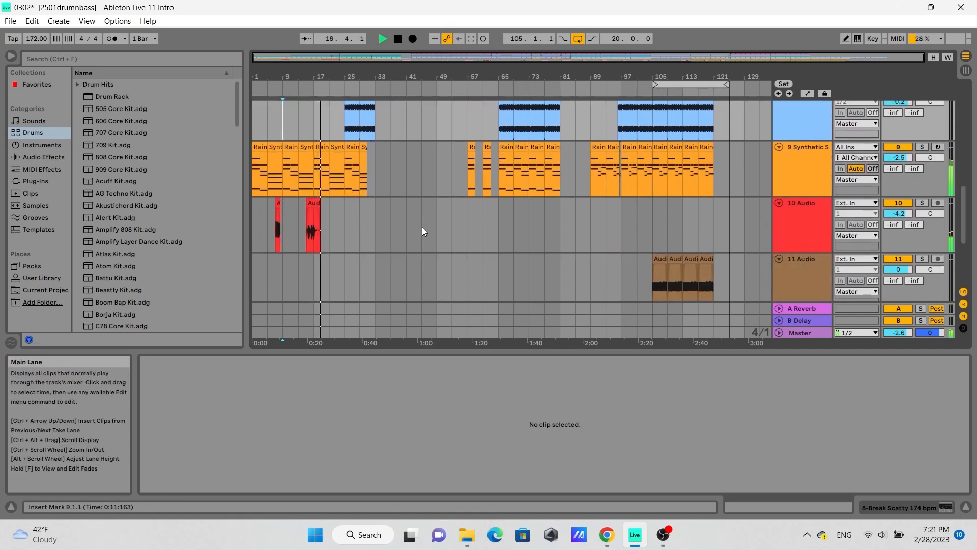
scroll(363, 246, up, 6)
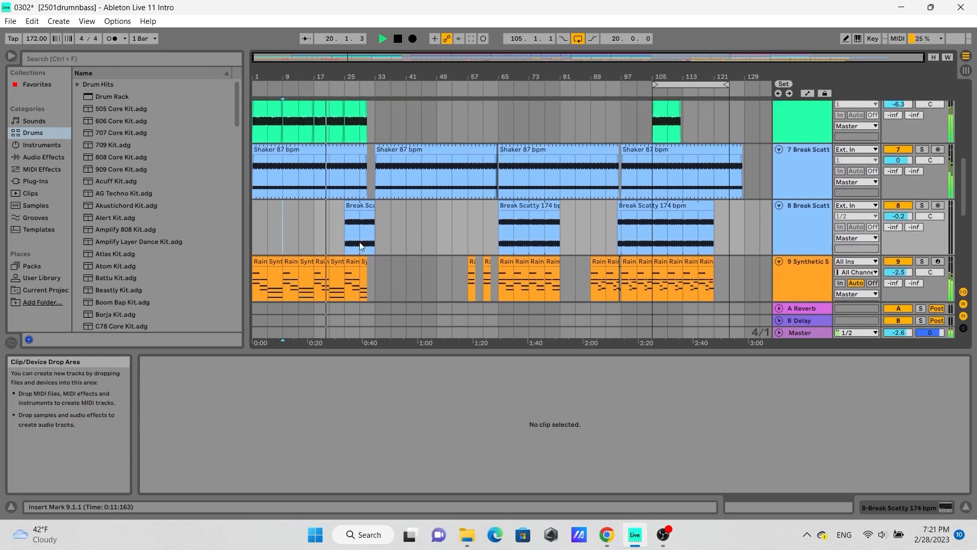
Look over the Audio 2, Shaker, Break Scatty and Synthetic Strings clips from bar 15 to the section change at bar 33 during playback
drag(354, 77, 472, 148)
scroll(471, 147, up, 1)
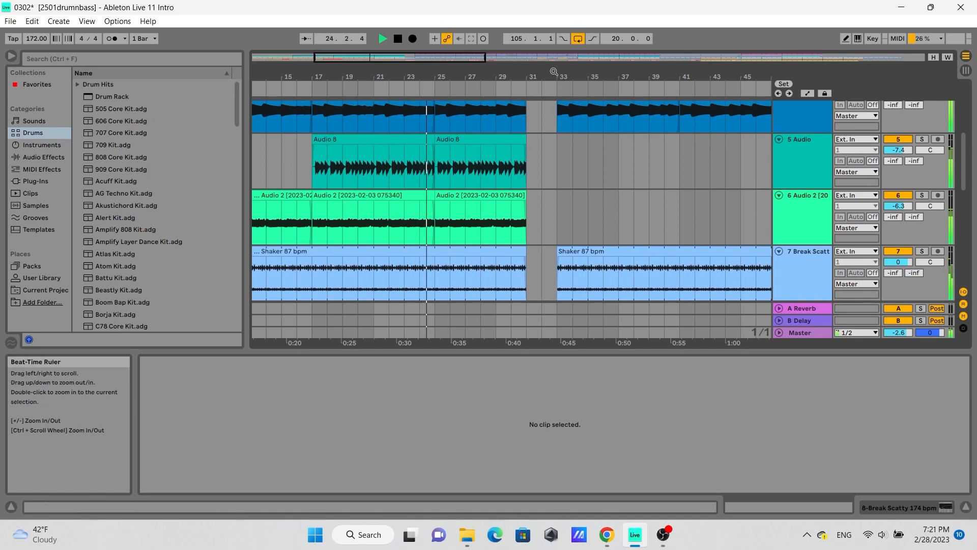
scroll(556, 185, down, 3)
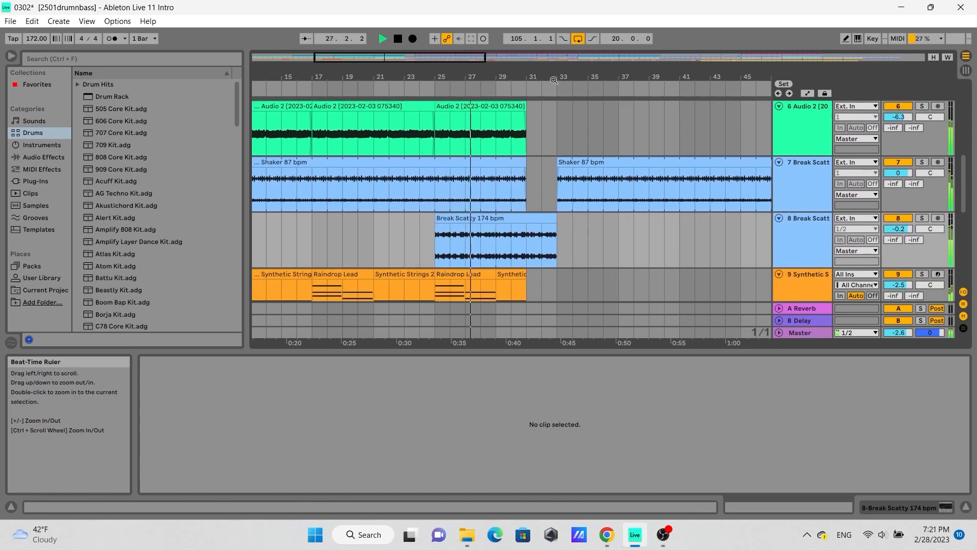
drag(552, 77, 406, 93)
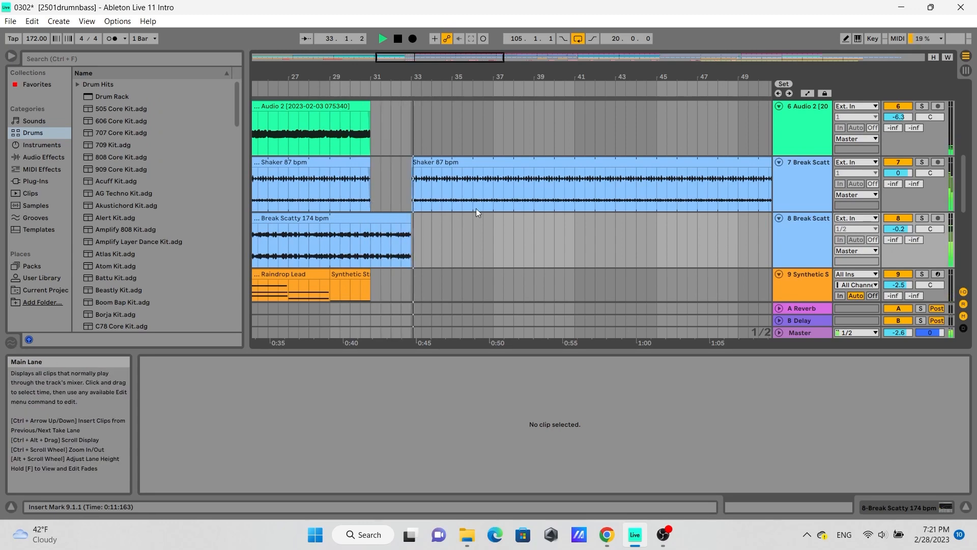
Examine the Street Mind Kit, 3 Audio and bass tracks' clips in the section starting at bar 33
scroll(514, 150, up, 5)
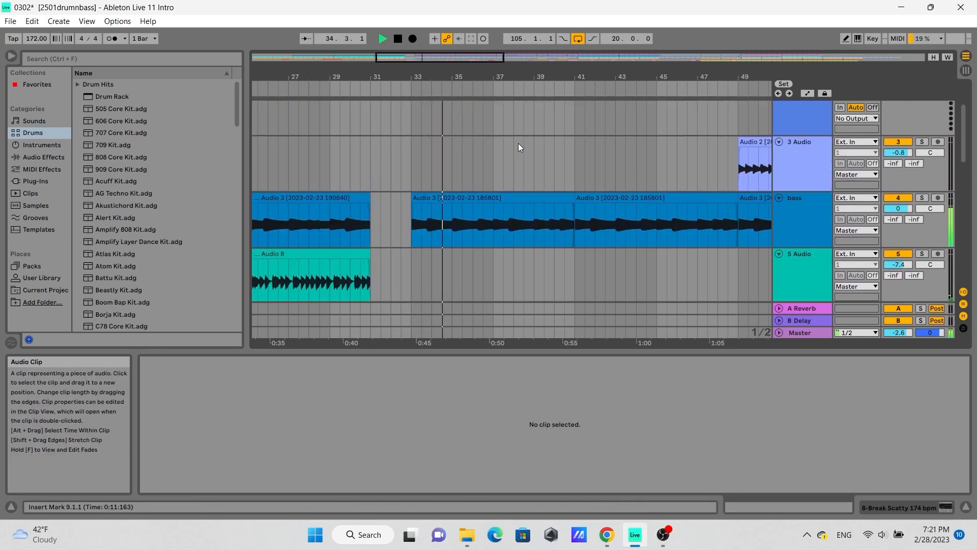
scroll(518, 144, up, 3)
drag(545, 94, 545, 123)
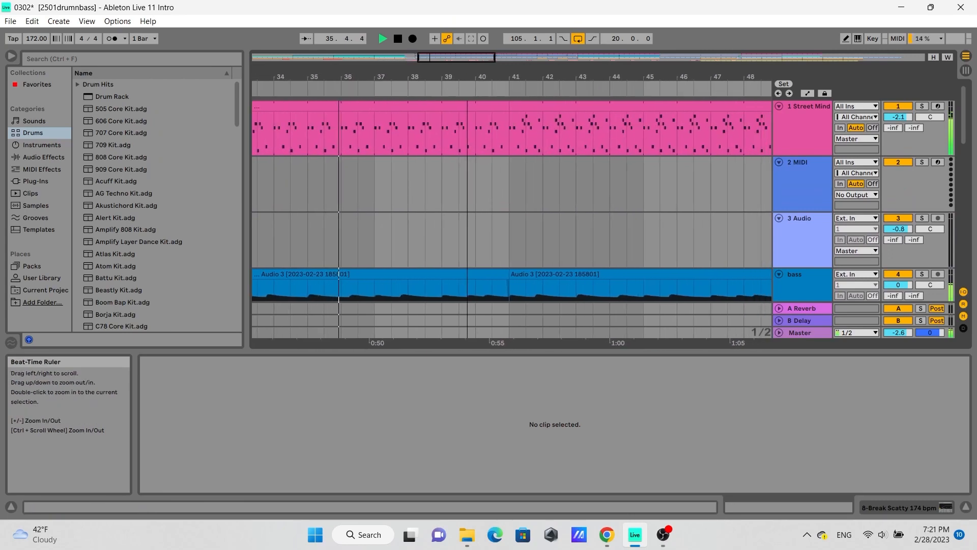
drag(467, 112, 370, 42)
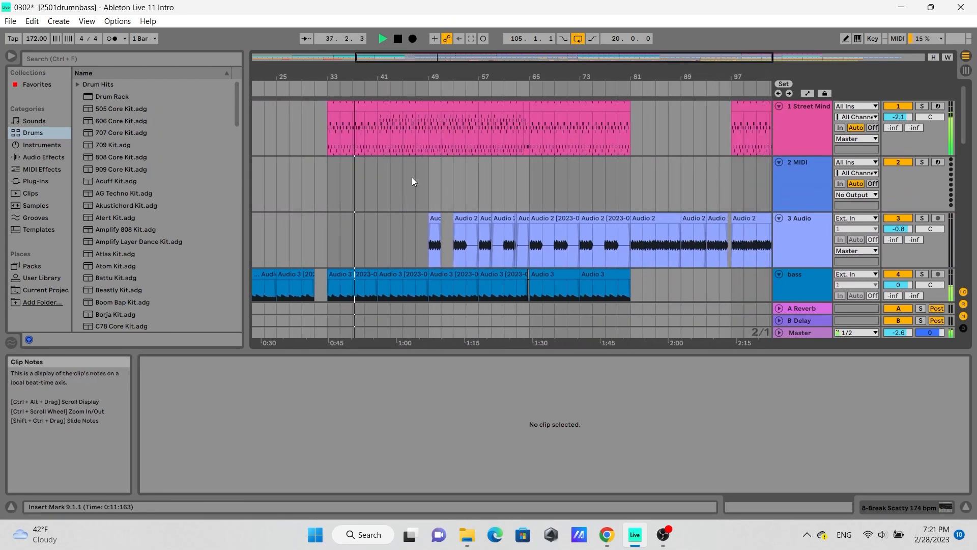
Play the arrangement from bar 49, and place the insert marker at bar 63 on the 2 MIDI track
click(430, 183)
click(386, 40)
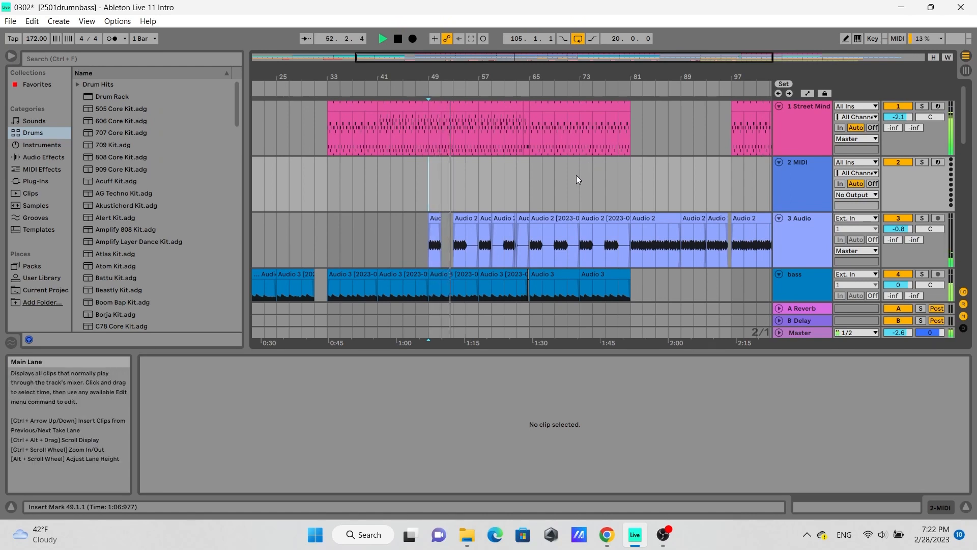
click(517, 196)
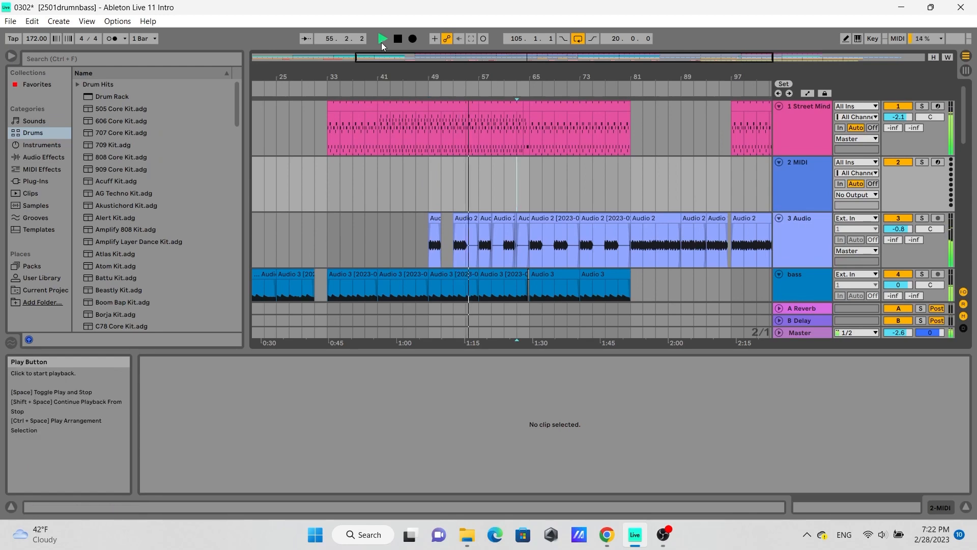
Examine the vocal clips on the 12 vox verb track between bars 55 and 65 as they play
scroll(532, 212, down, 10)
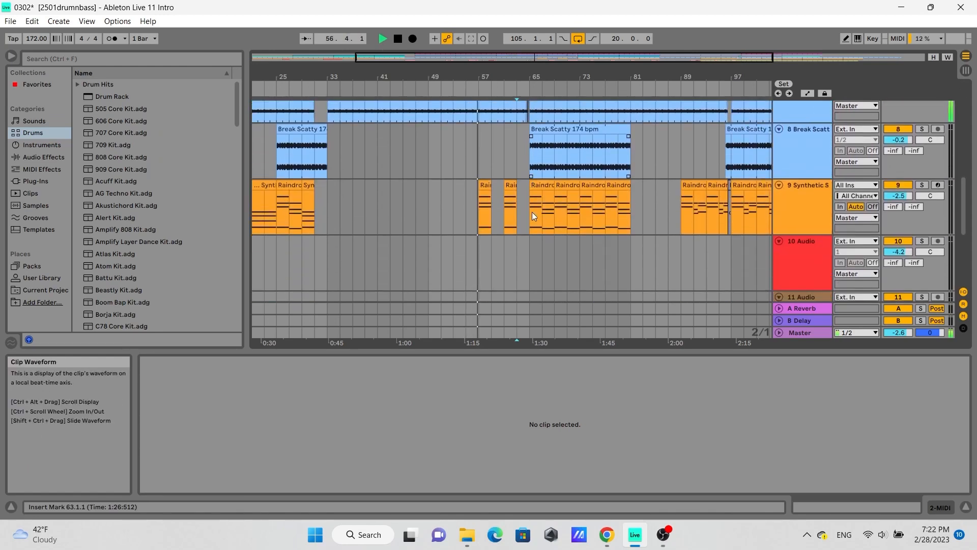
scroll(532, 212, down, 4)
drag(492, 76, 499, 189)
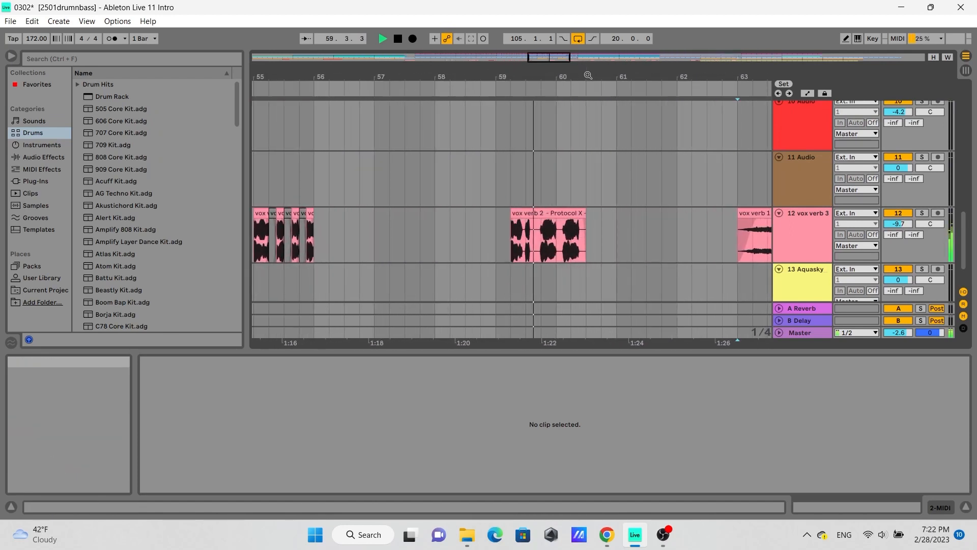
drag(588, 75, 457, 69)
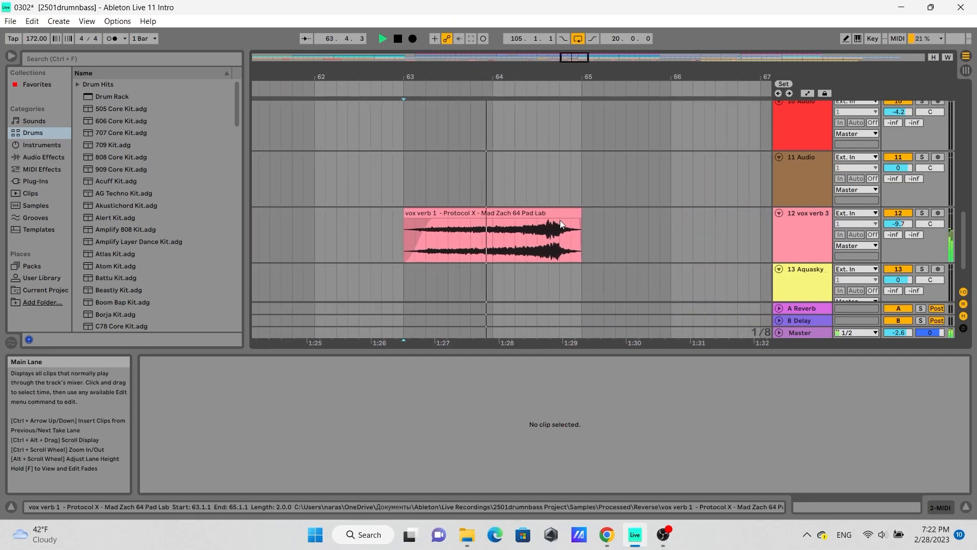
Look over the Shaker, Break Scatty and Raindrop Lead clips in the section from bar 65 to bar 81 during playback
drag(561, 77, 541, 40)
scroll(647, 168, up, 3)
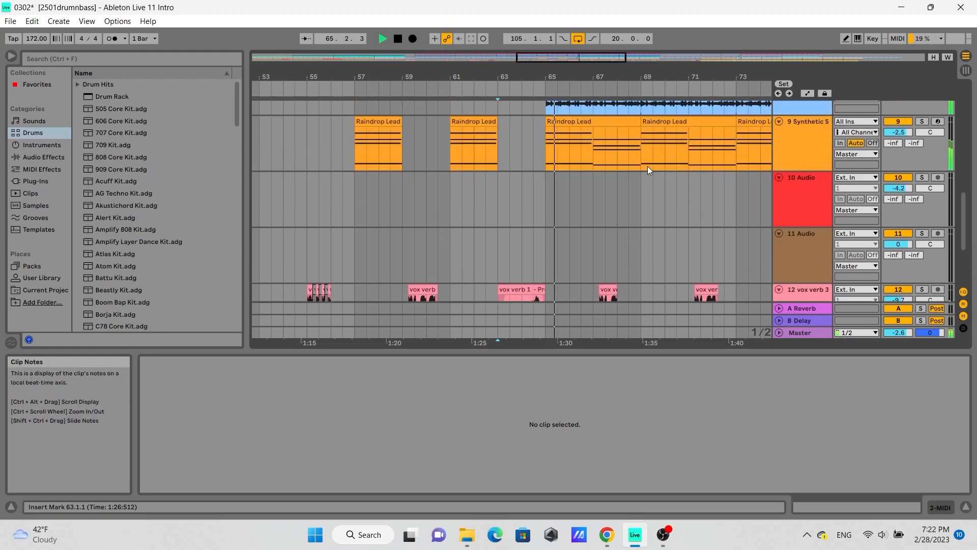
scroll(649, 171, up, 6)
drag(613, 77, 522, 52)
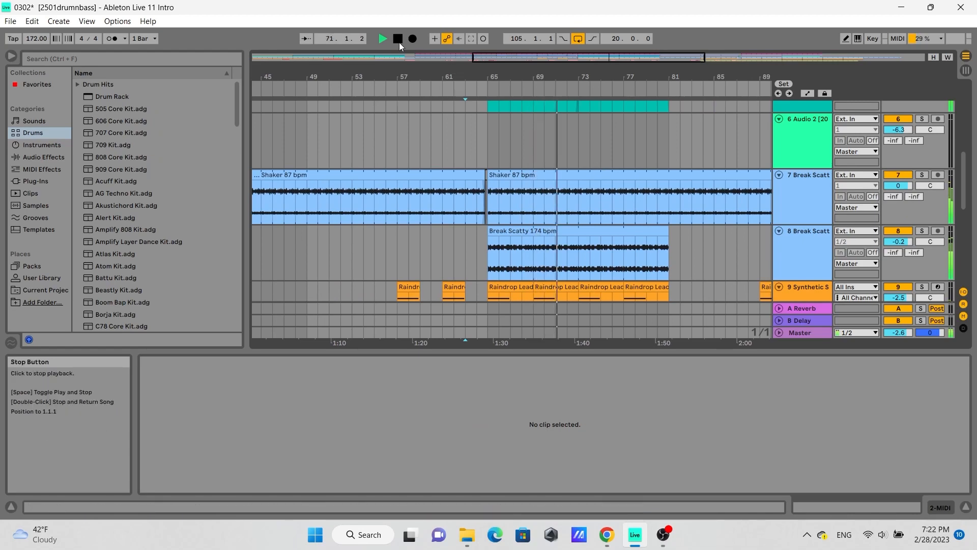
drag(572, 75, 486, 76)
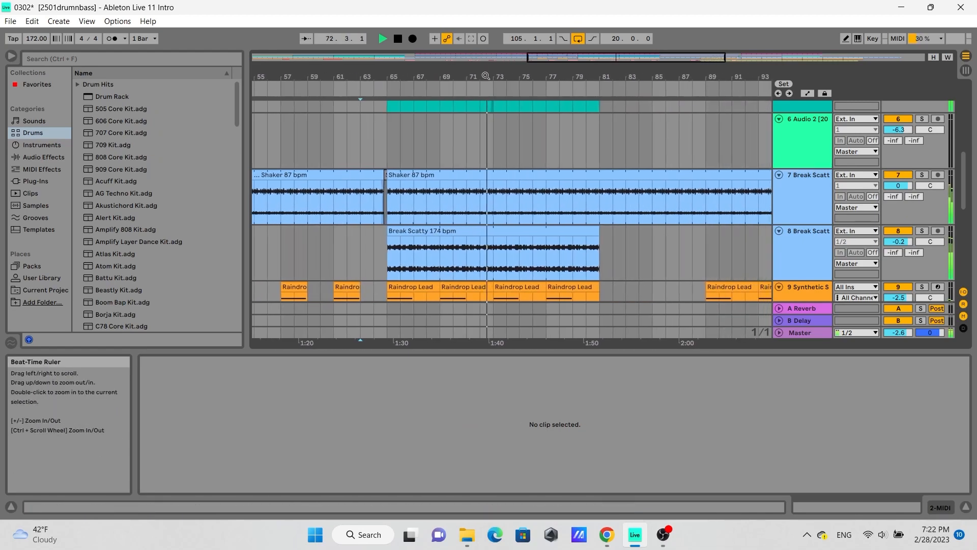